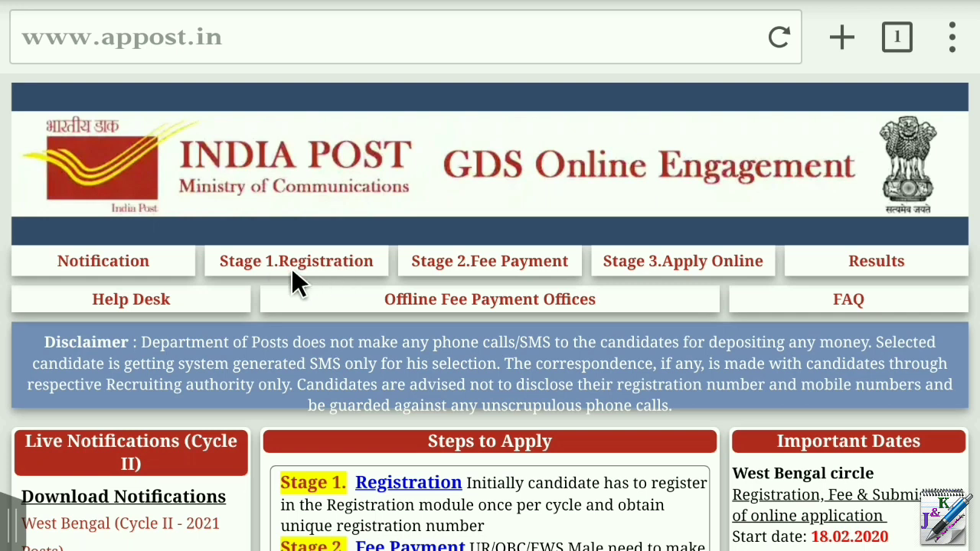
# Step: Open the Registration form from the Stage 1.Registration menu
pyautogui.moveTo(305, 250)
pyautogui.moveTo(248, 268)
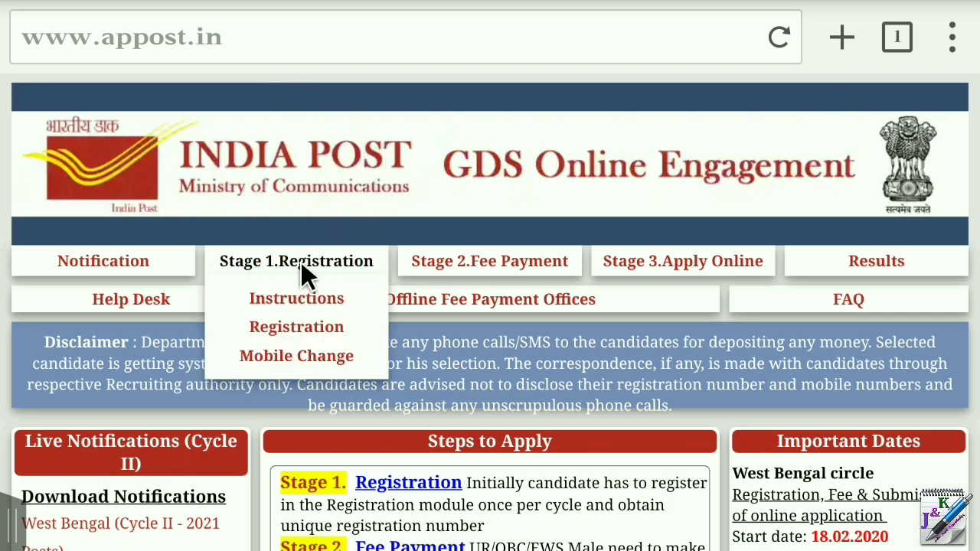
pyautogui.click(303, 333)
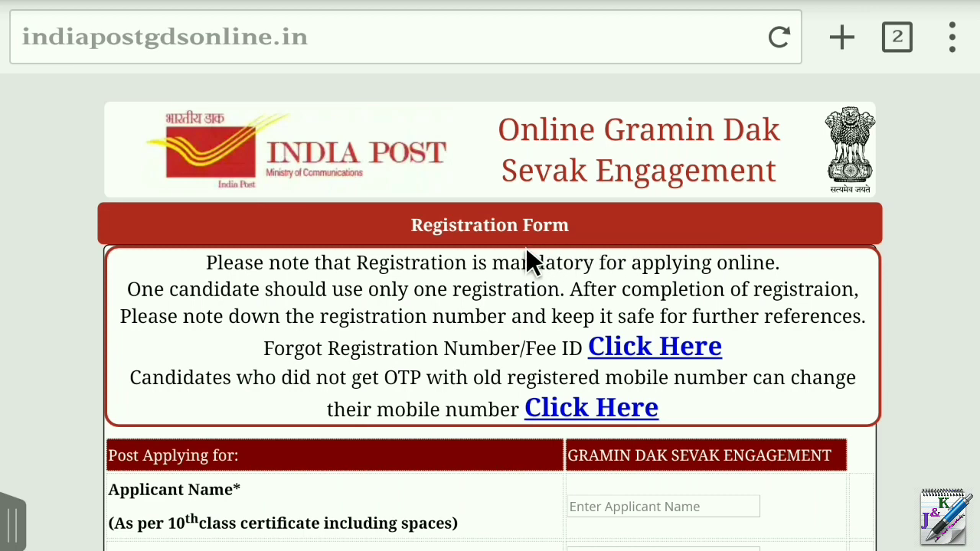
pyautogui.scroll(-3, 272, 364)
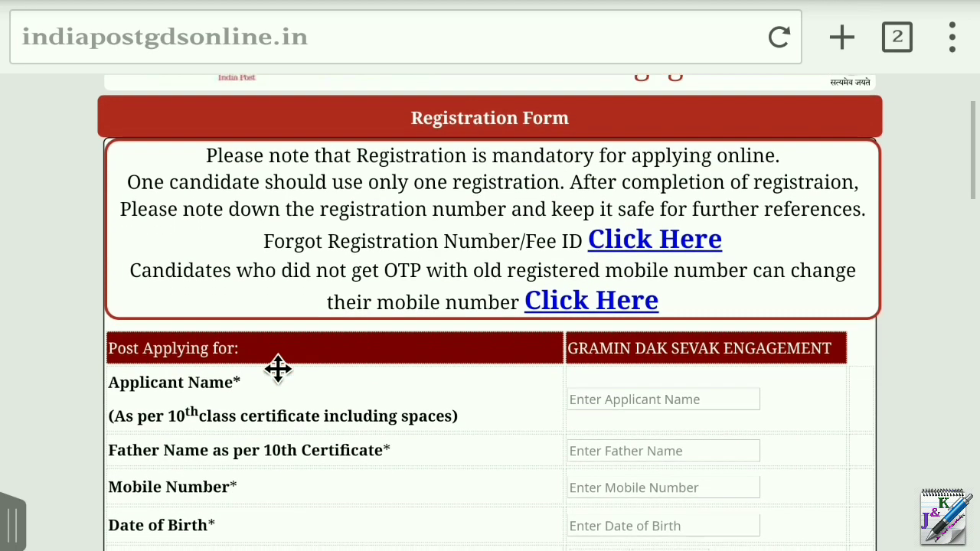
pyautogui.scroll(-1, 271, 364)
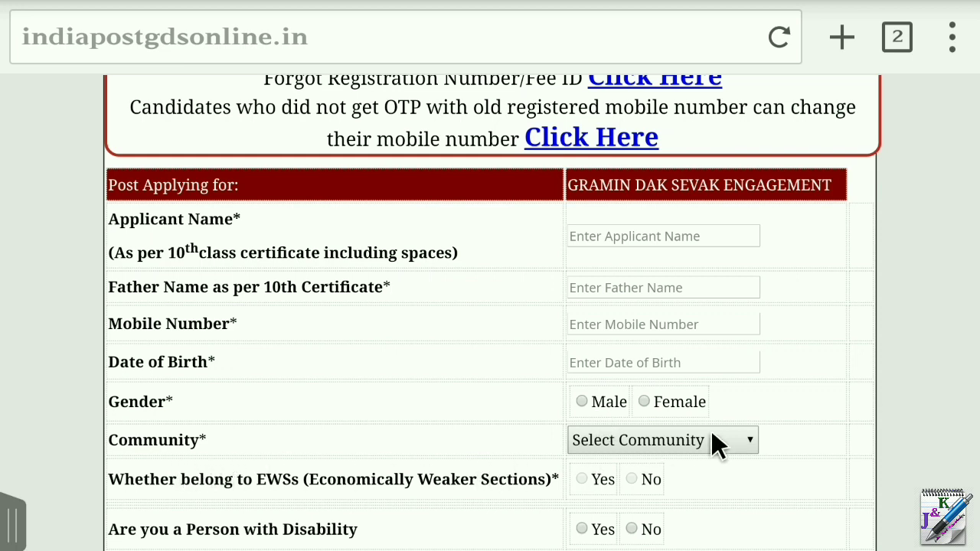
pyautogui.click(737, 441)
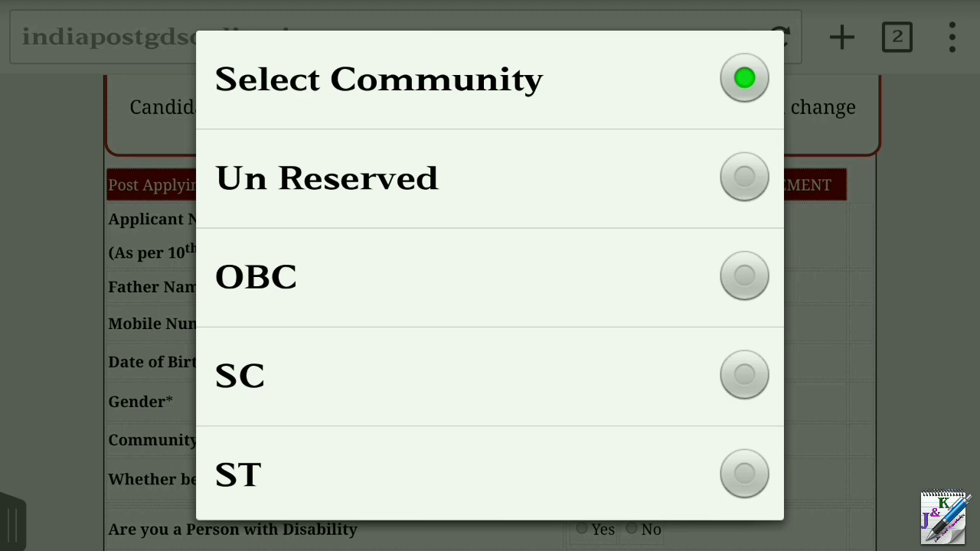
pyautogui.click(174, 259)
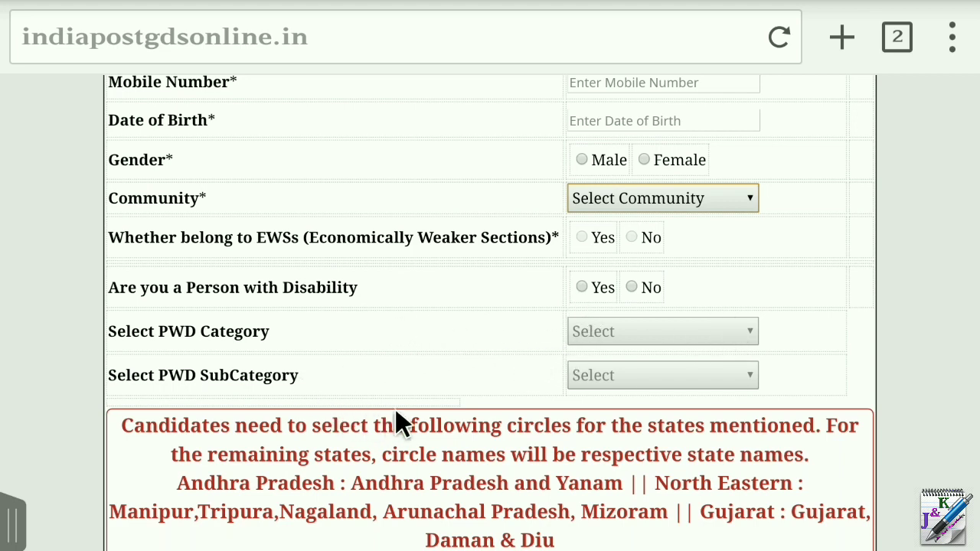
# Step: Set the 10th-class Select Circle to West Bengal
pyautogui.scroll(-5, 416, 422)
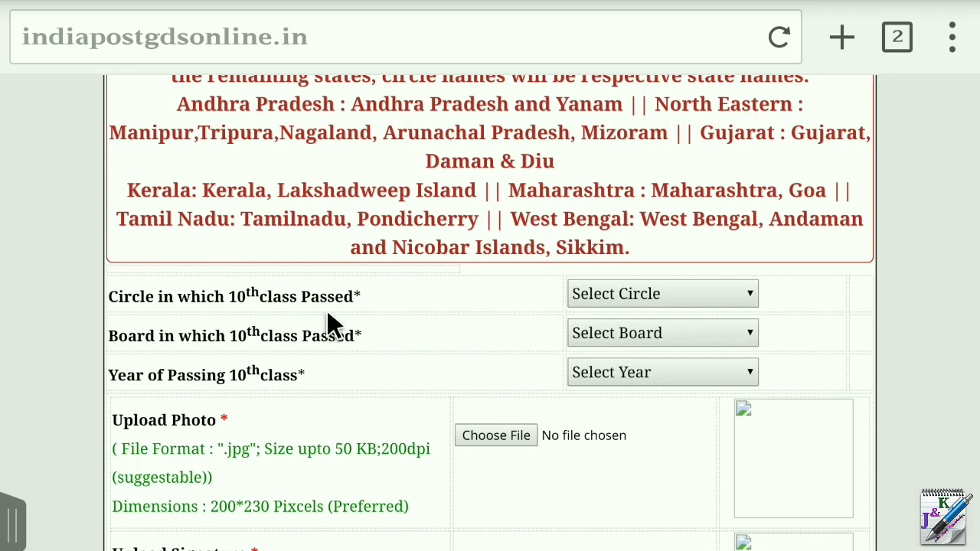
pyautogui.click(693, 292)
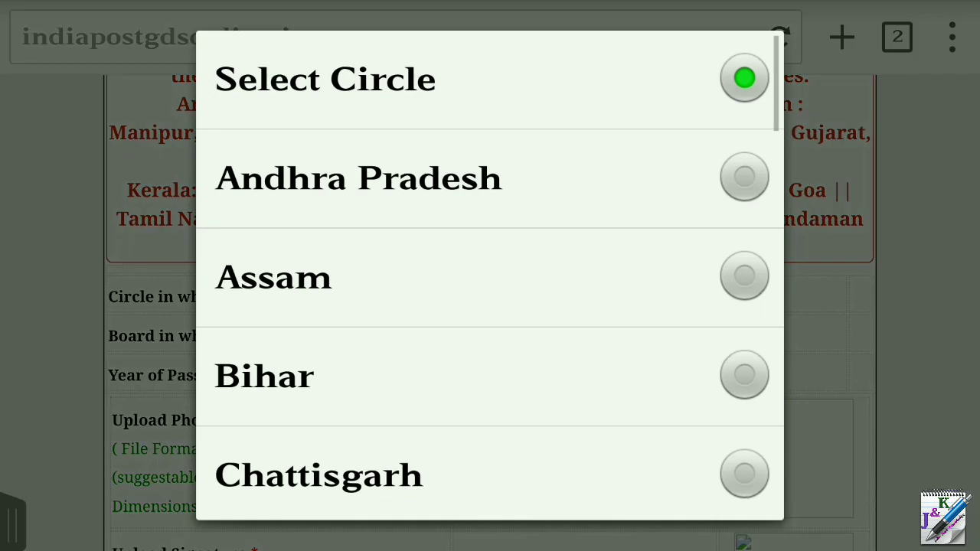
pyautogui.scroll(-5, 490, 276)
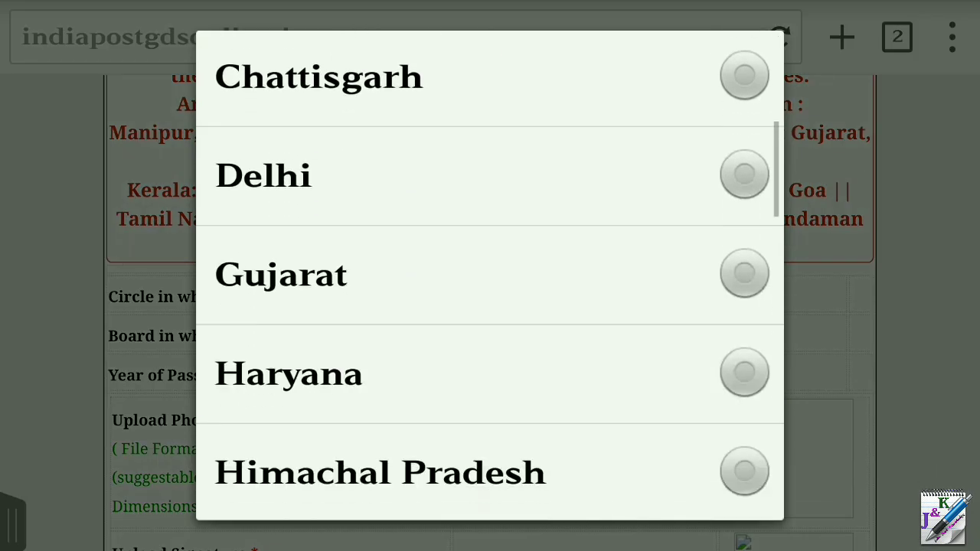
pyautogui.scroll(-10, 490, 276)
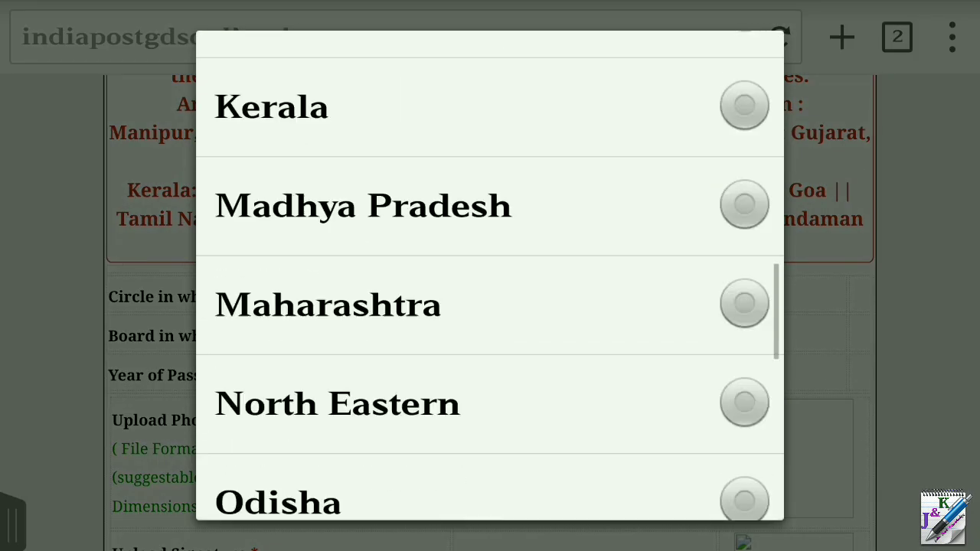
pyautogui.click(490, 471)
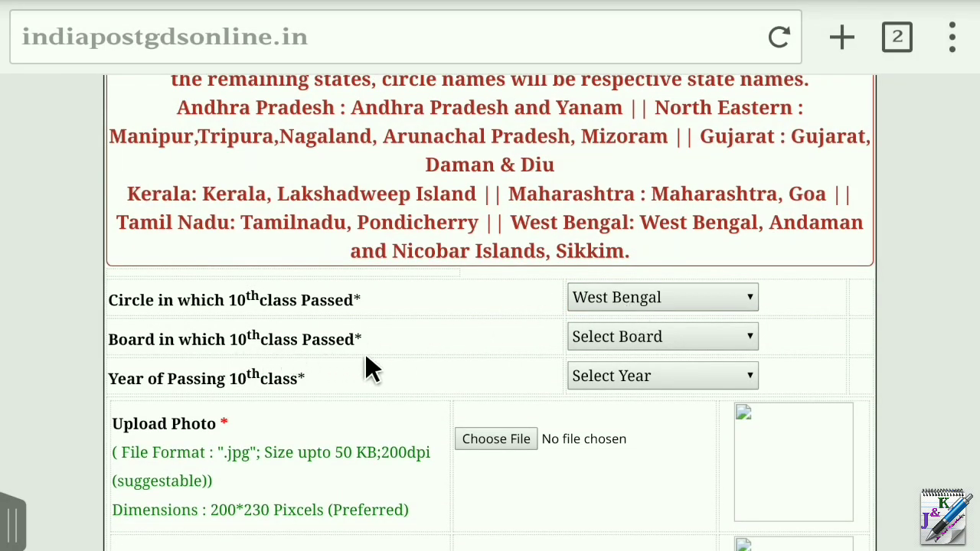
# Step: Choose the West Bengal Board of Secondary Education as the 10th-class board
pyautogui.click(671, 341)
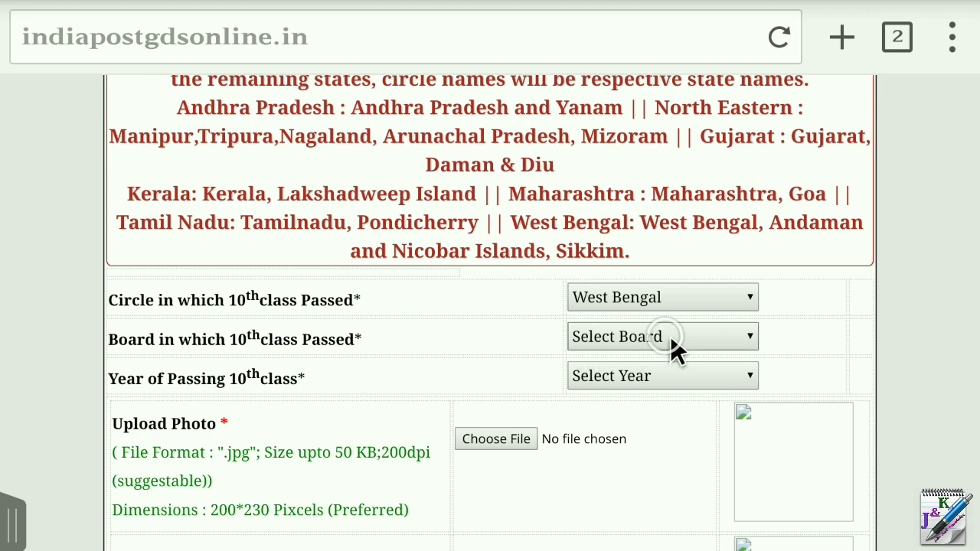
pyautogui.scroll(-5, 490, 276)
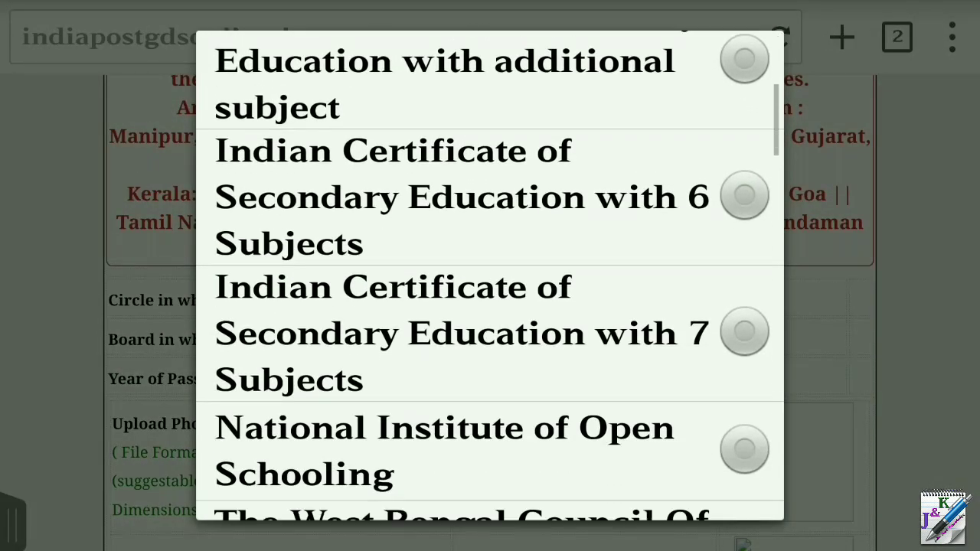
pyautogui.scroll(-6, 490, 276)
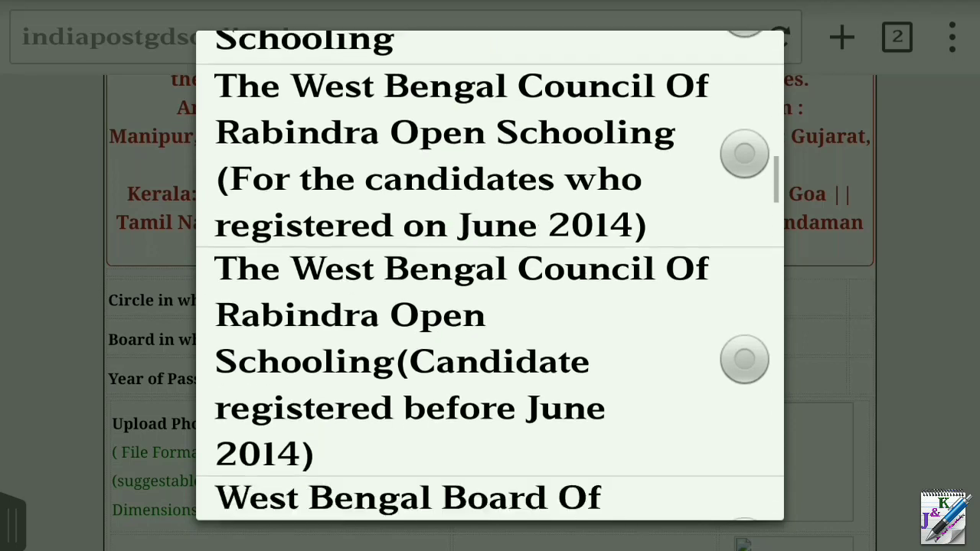
pyautogui.scroll(-8, 490, 275)
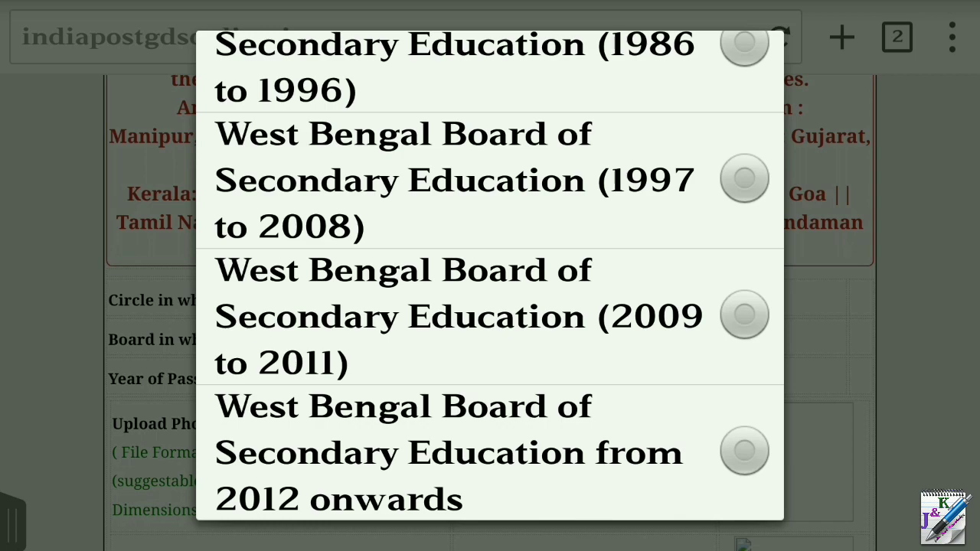
pyautogui.click(670, 336)
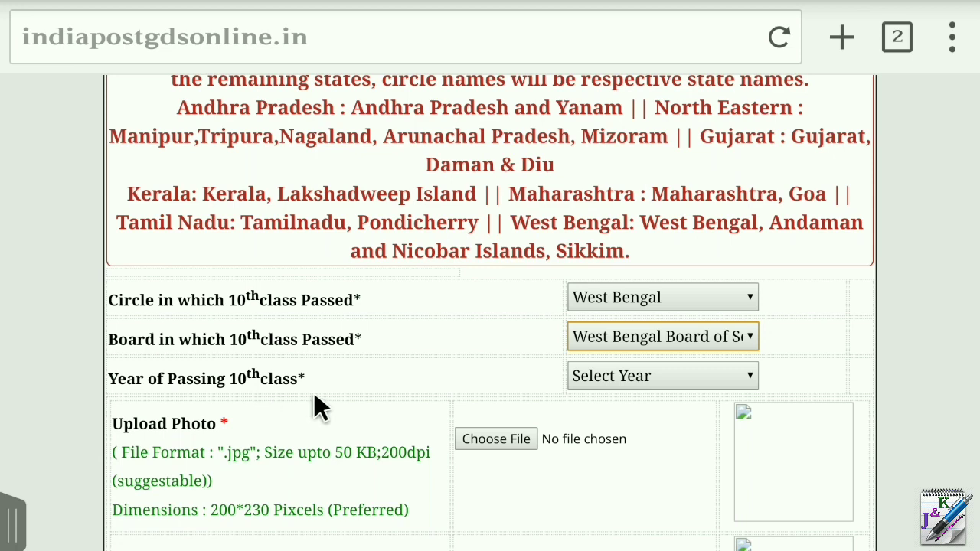
pyautogui.click(636, 377)
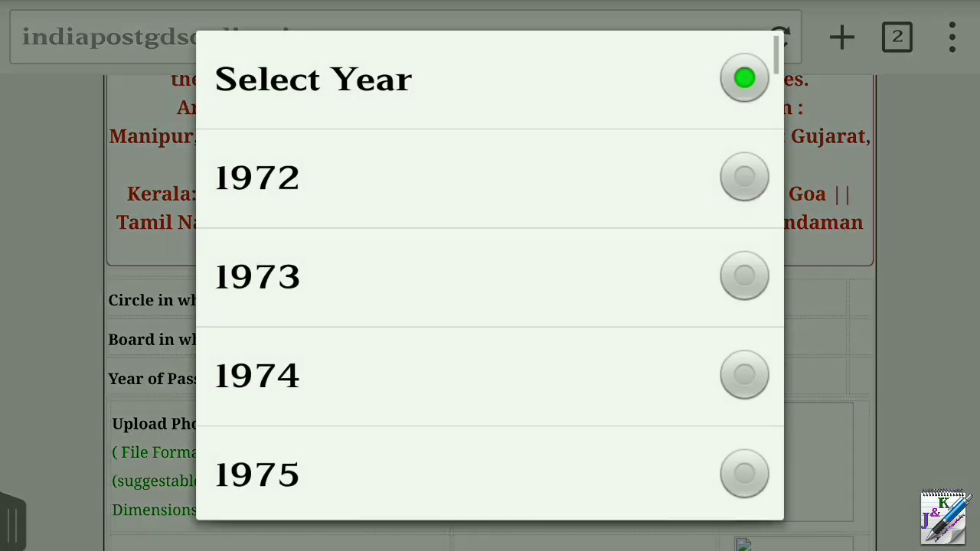
pyautogui.scroll(-3, 490, 275)
pyautogui.scroll(-10, 490, 275)
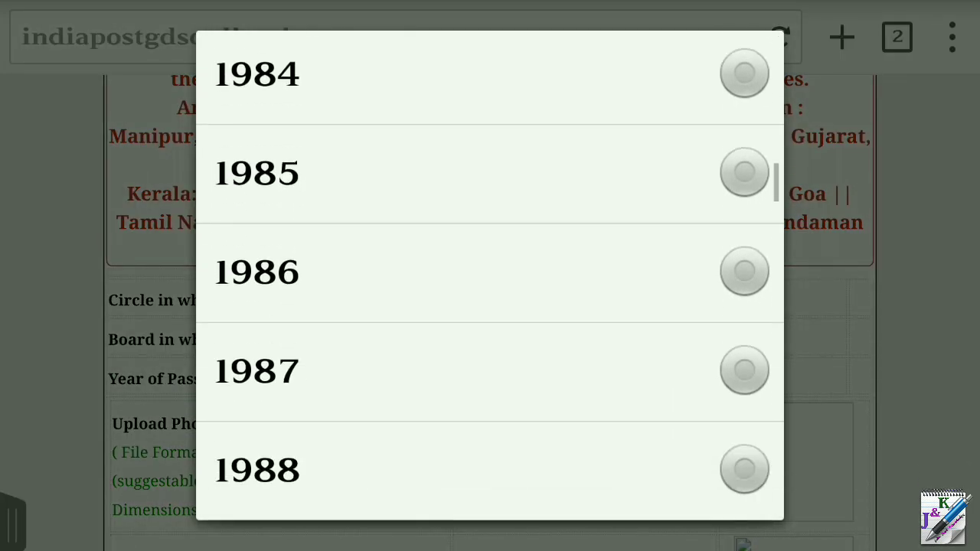
pyautogui.click(632, 375)
pyautogui.scroll(-2, 490, 317)
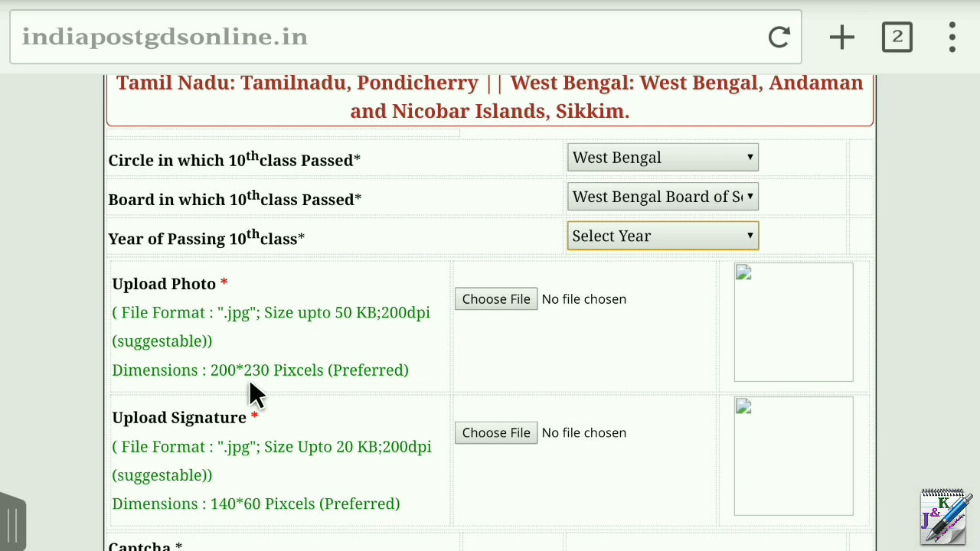
pyautogui.scroll(-1, 249, 380)
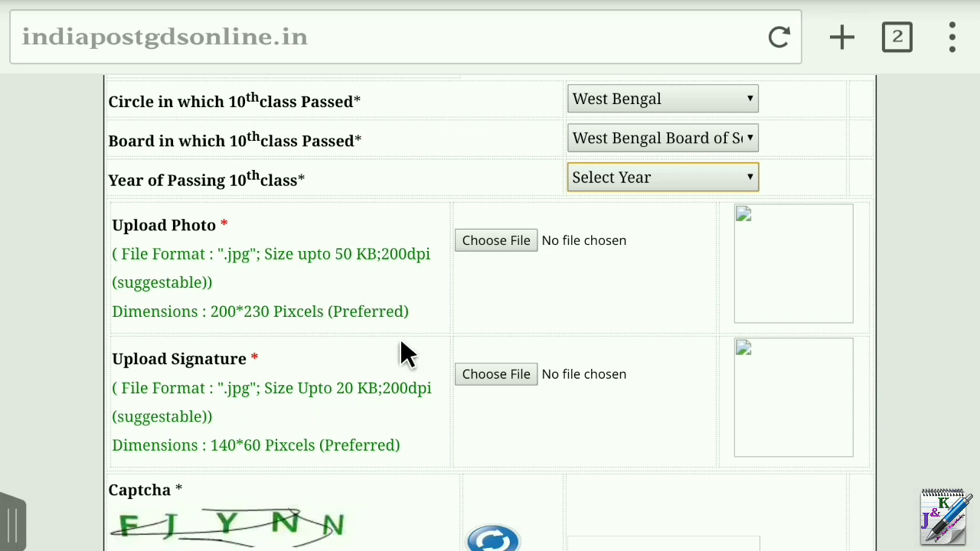
pyautogui.scroll(-5, 375, 418)
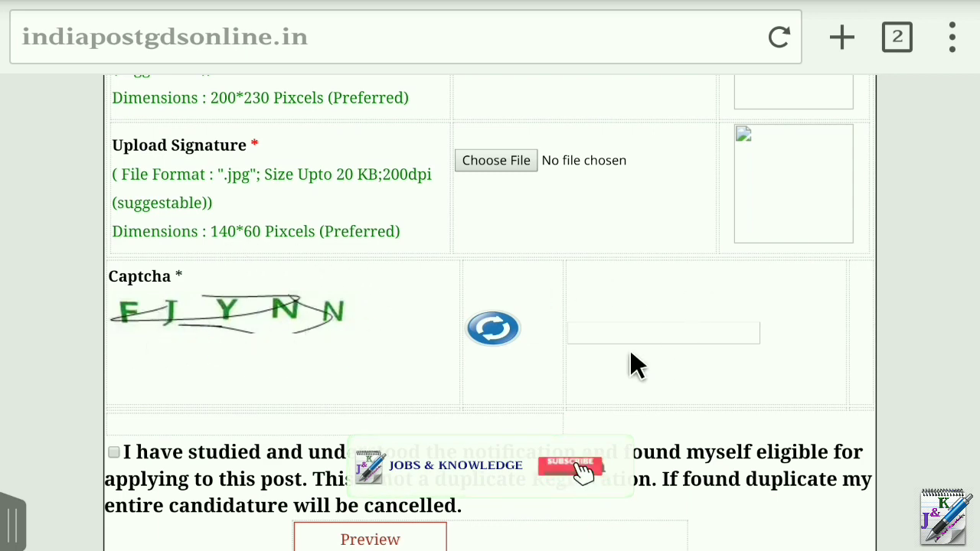
pyautogui.scroll(-6, 660, 337)
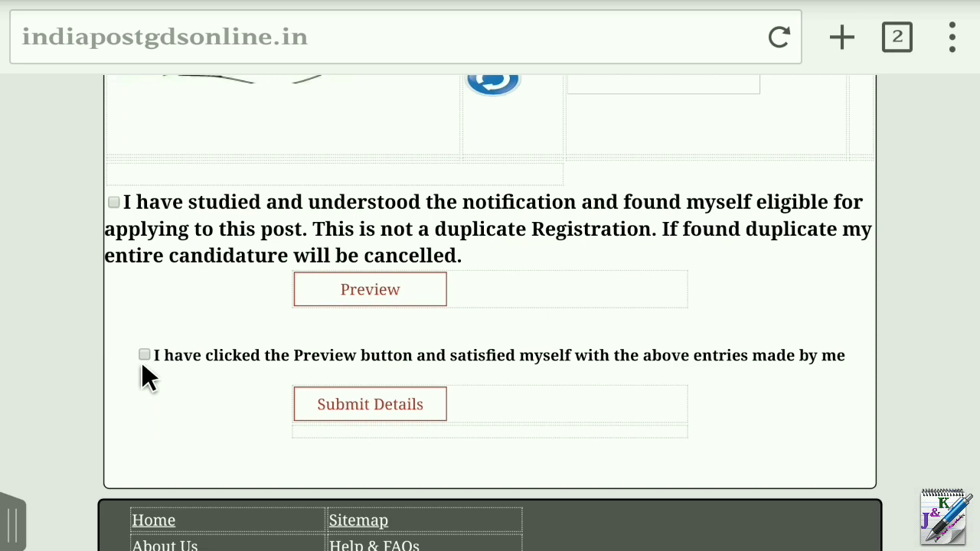
# Step: Preview the registration details, then tick the declaration confirming satisfaction with the entries
pyautogui.click(382, 406)
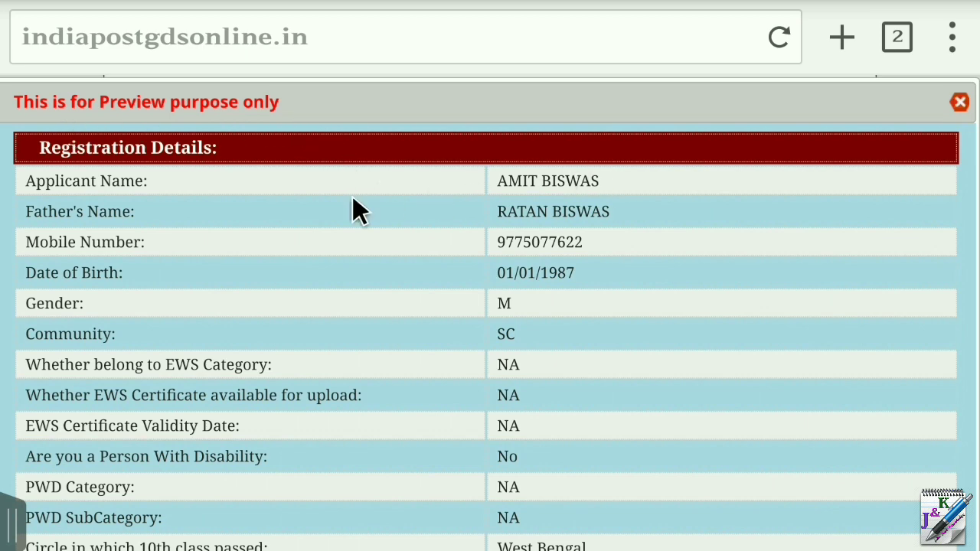
pyautogui.scroll(-3, 341, 432)
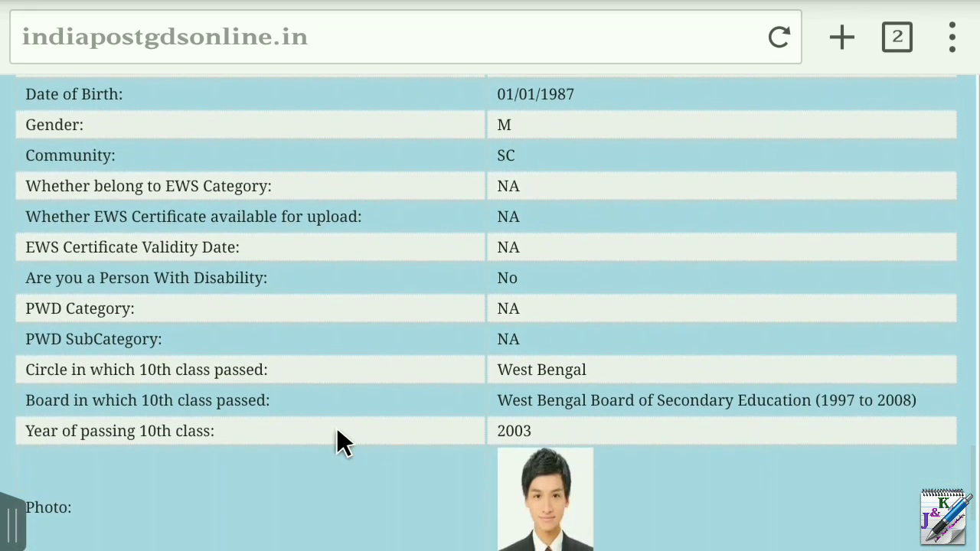
pyautogui.scroll(-3, 347, 446)
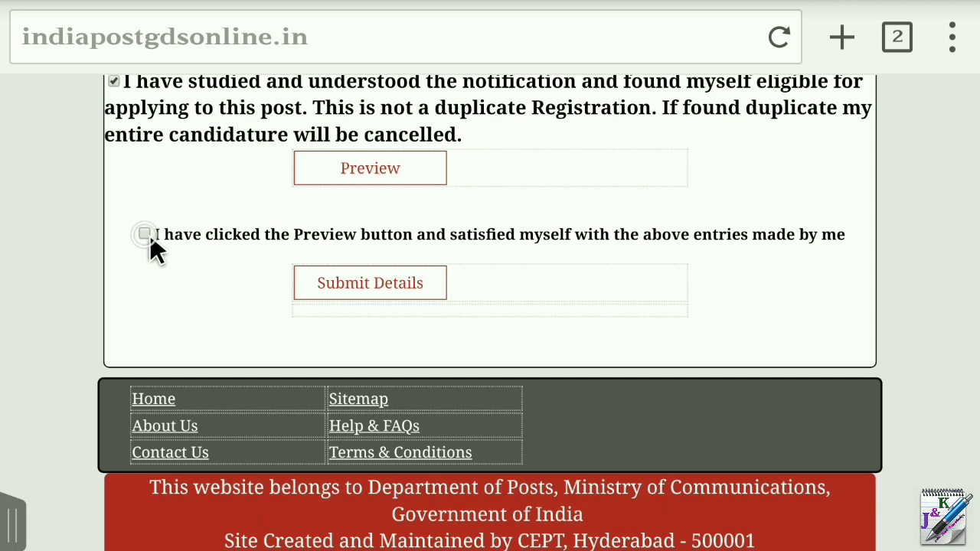
pyautogui.click(146, 235)
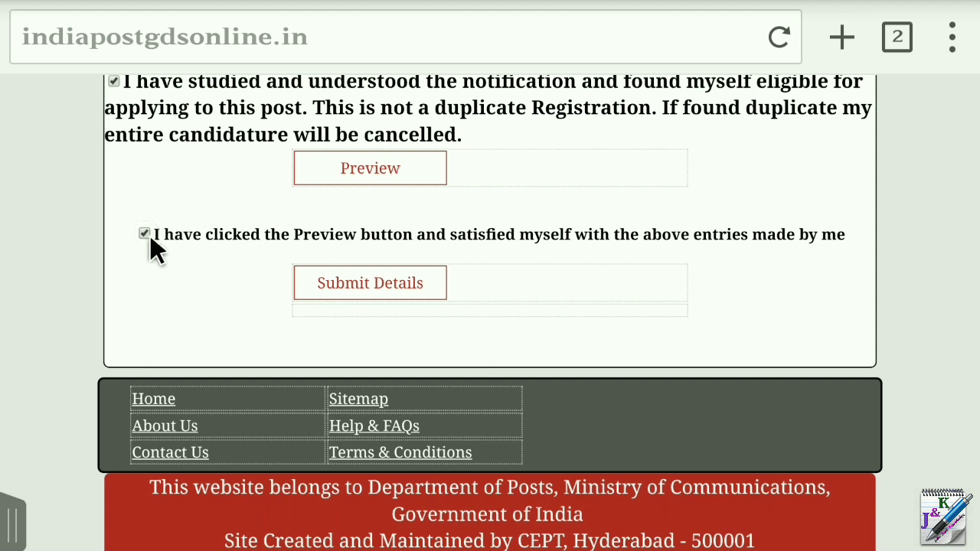
# Step: Submit the details, review the Print Registration Form slip, and return to appost.in
pyautogui.click(386, 291)
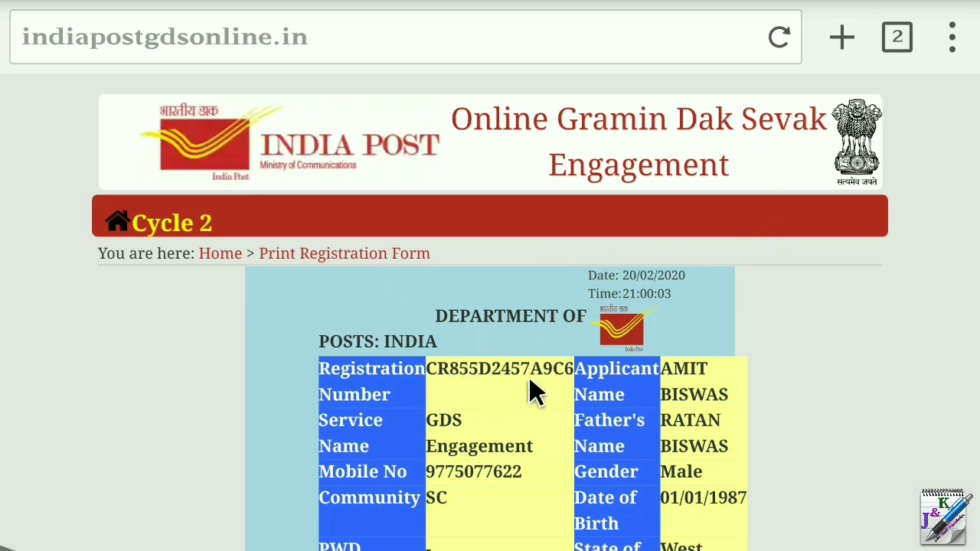
pyautogui.scroll(-5, 315, 442)
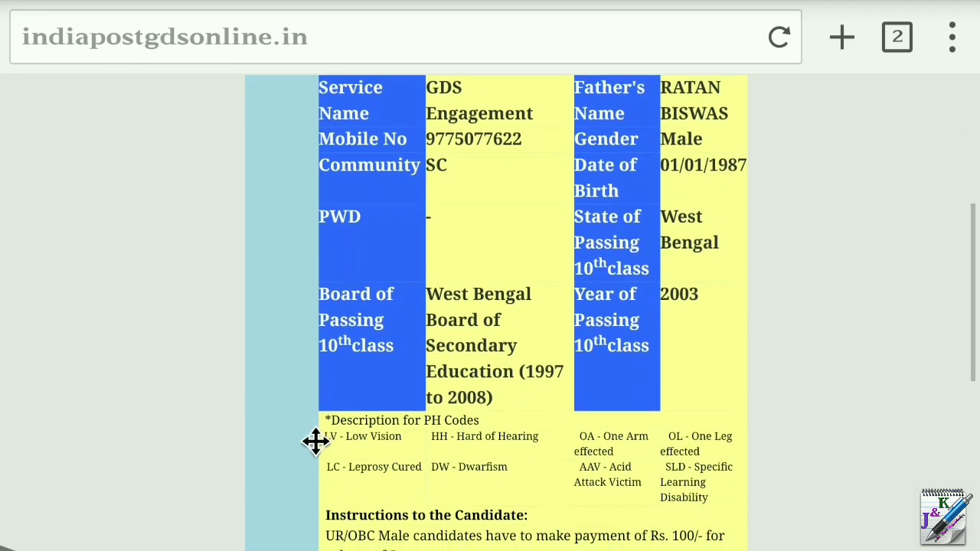
pyautogui.scroll(-3, 315, 439)
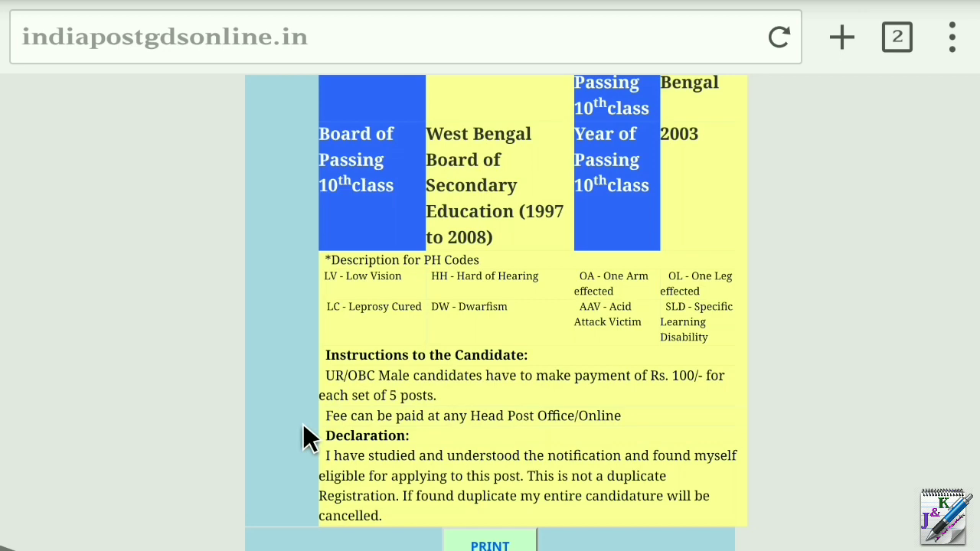
pyautogui.scroll(-2, 306, 438)
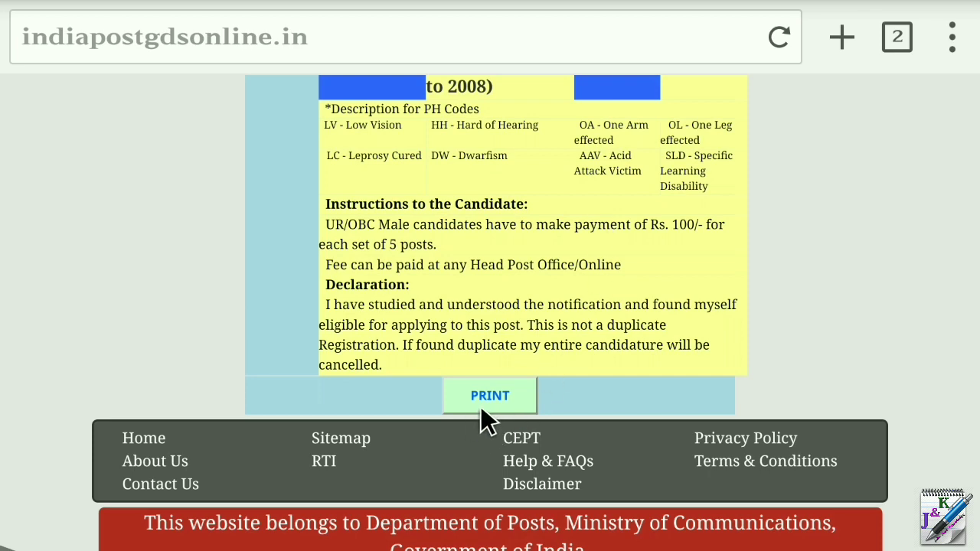
pyautogui.scroll(3, 764, 215)
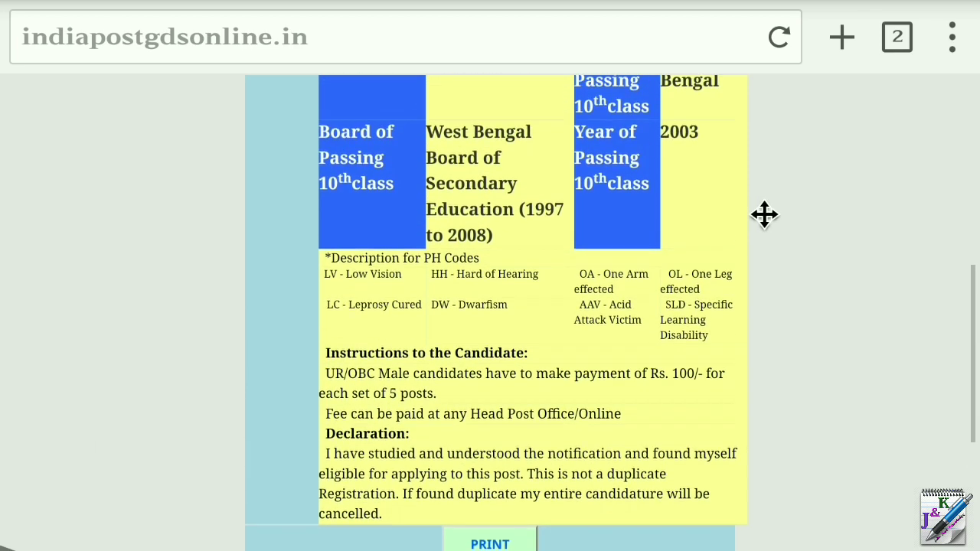
pyautogui.scroll(3, 764, 214)
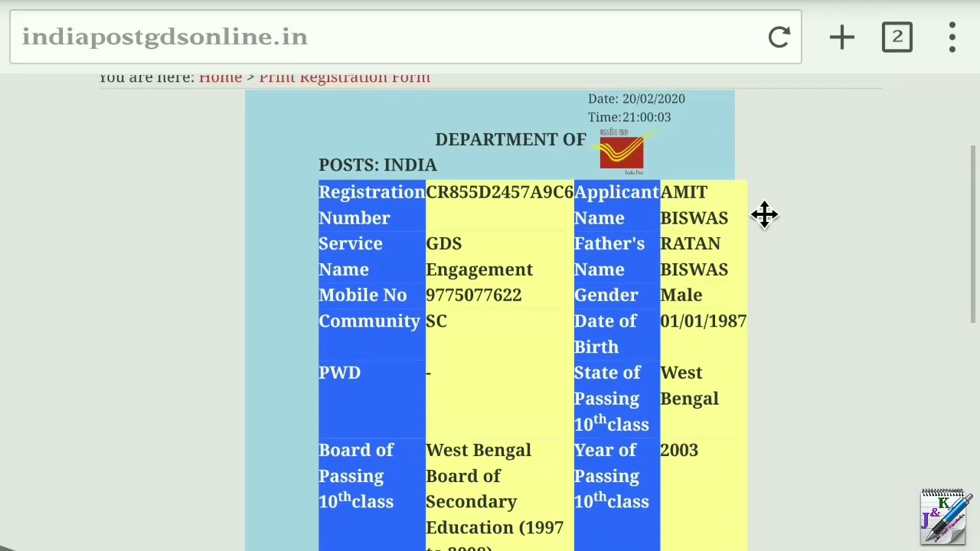
pyautogui.scroll(1, 764, 214)
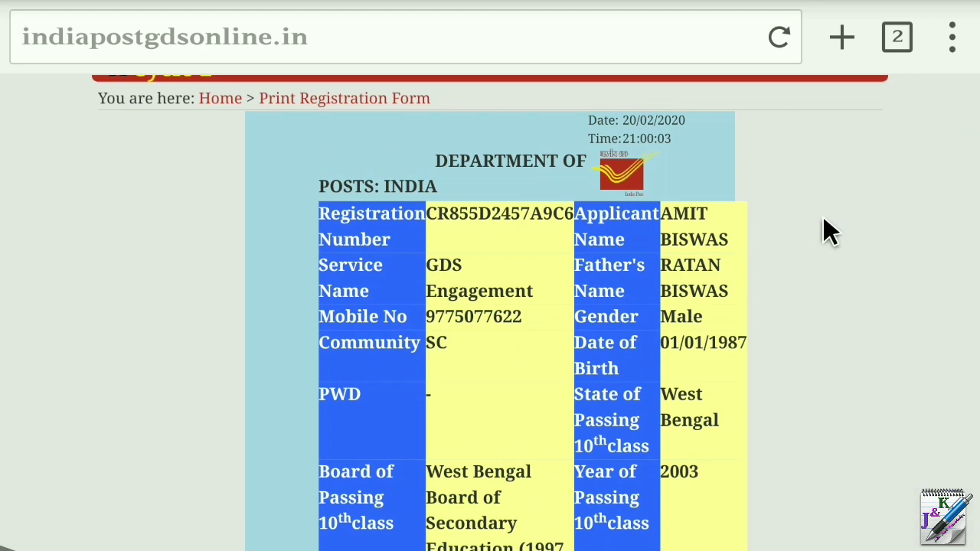
pyautogui.press('Escape')
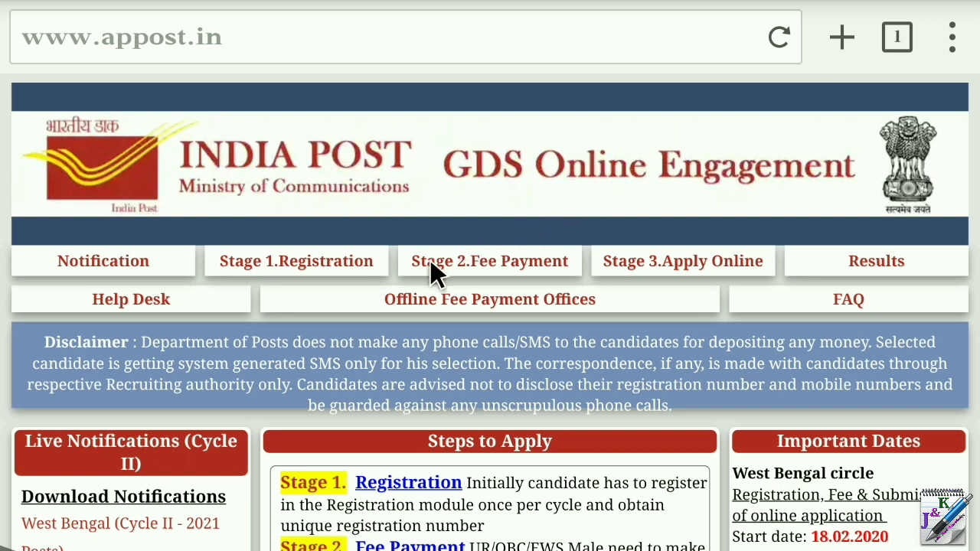
# Step: Open Pay Online under Stage 2.Fee Payment
pyautogui.moveTo(464, 264)
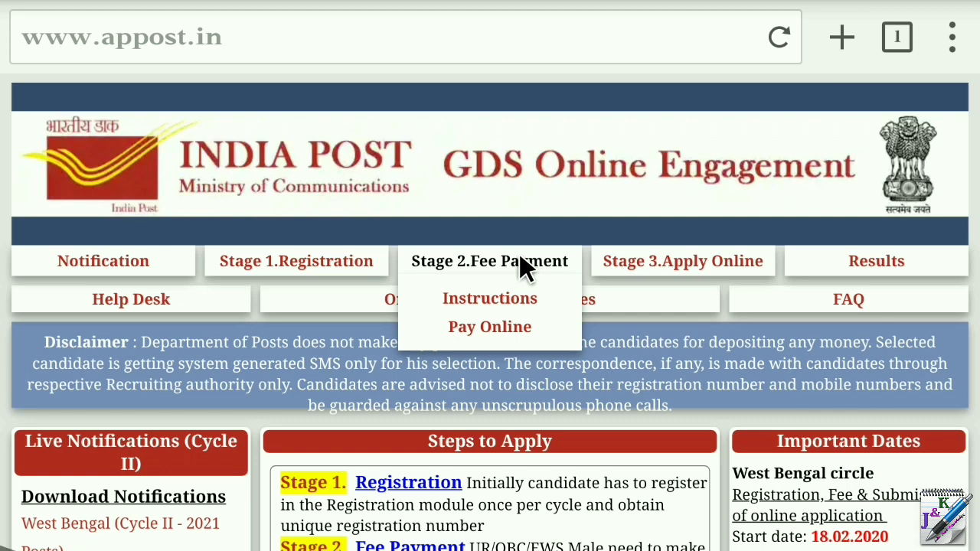
pyautogui.click(508, 330)
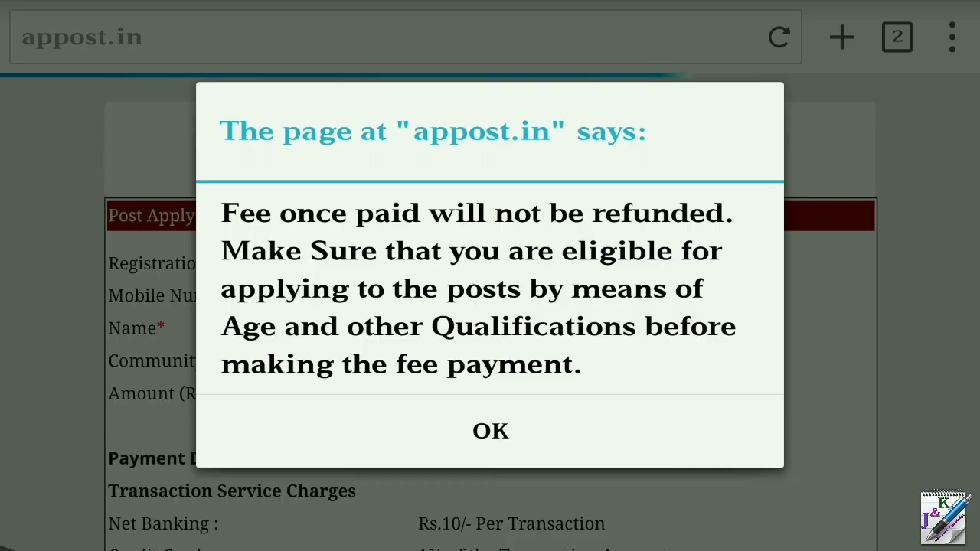
# Step: Accept the non-refundable fee warning and review the charges and Make payment button
pyautogui.click(490, 431)
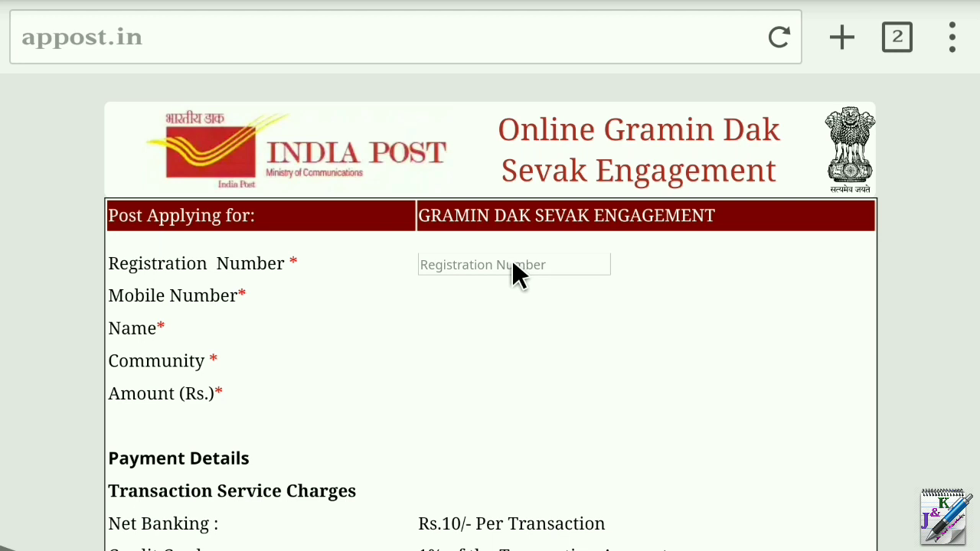
pyautogui.scroll(-1, 517, 283)
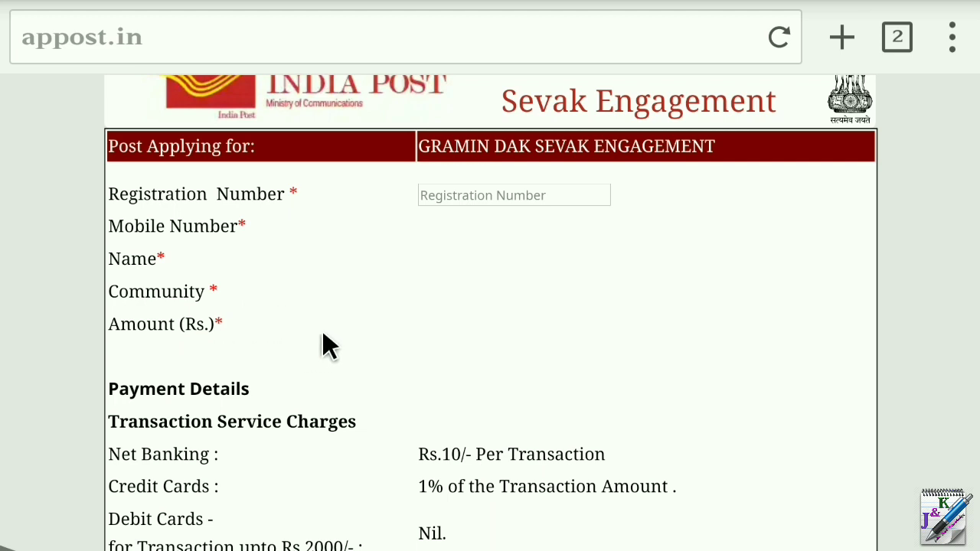
pyautogui.scroll(-5, 321, 345)
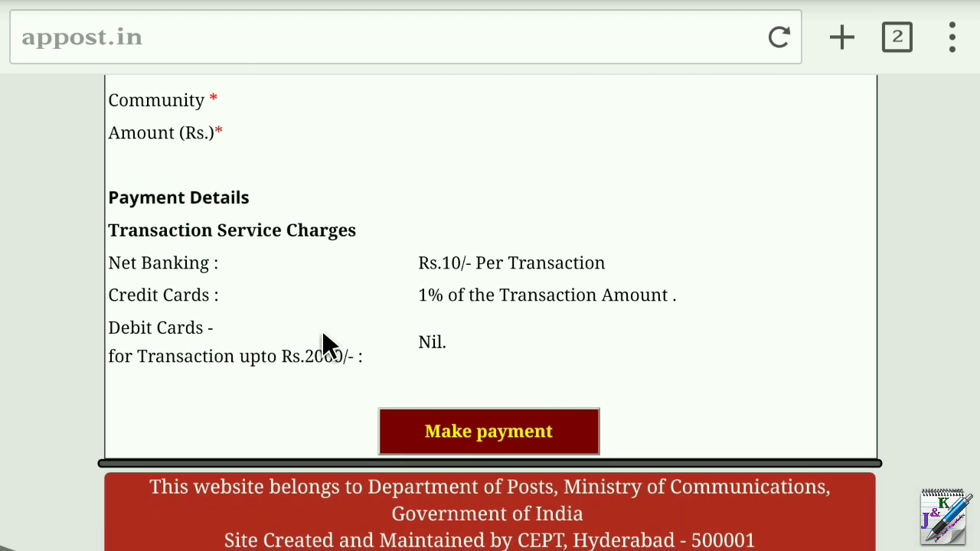
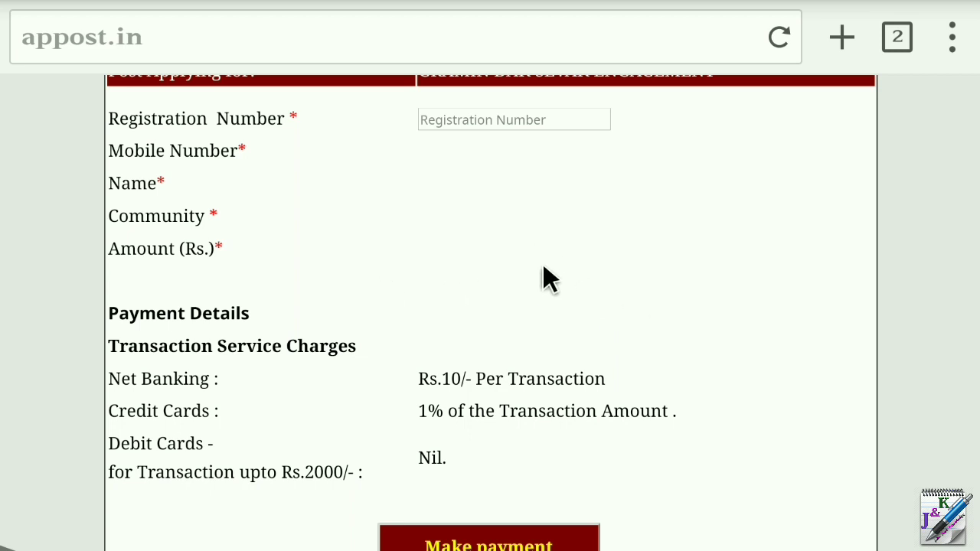
# Step: Open the Candidate Application Form from appost.in's Stage 3.Apply Online > Apply
pyautogui.scroll(-3, 427, 253)
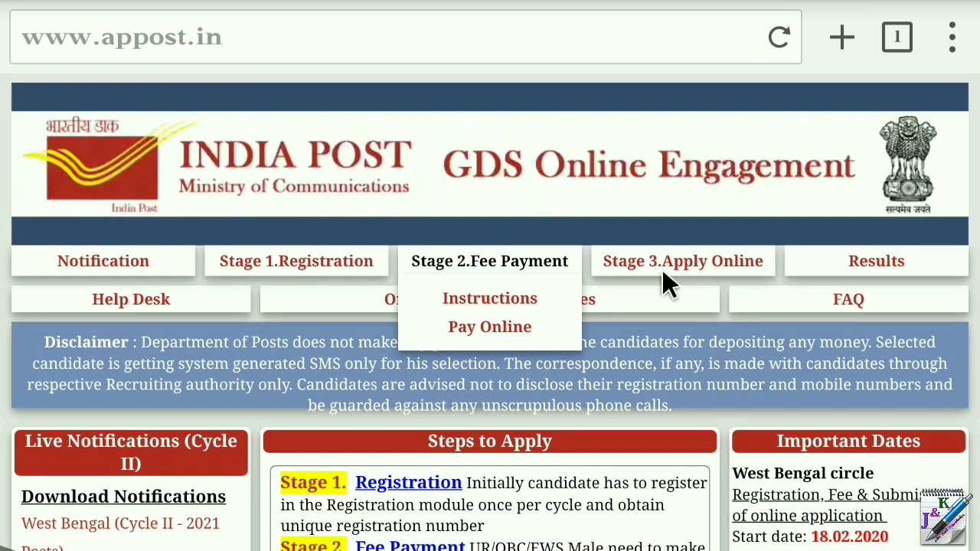
pyautogui.moveTo(705, 280)
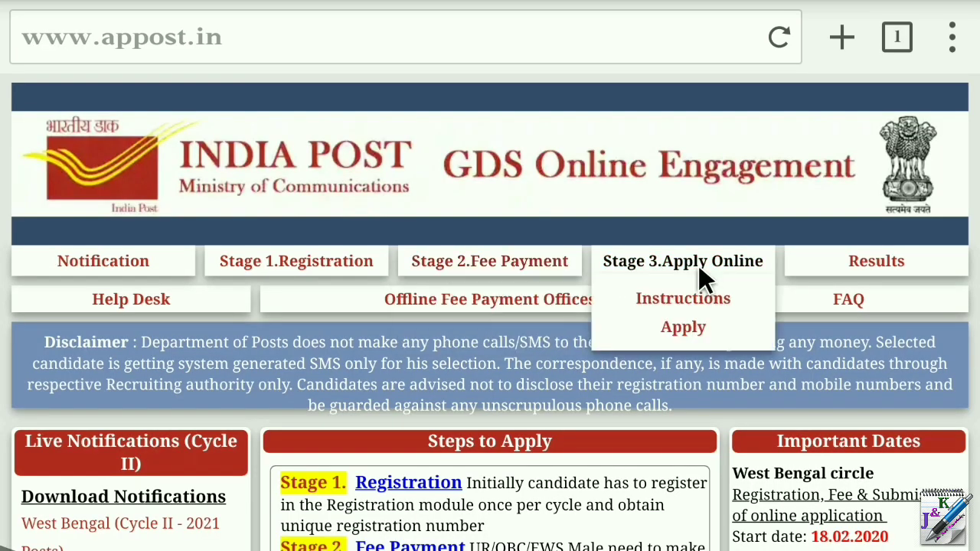
pyautogui.click(684, 338)
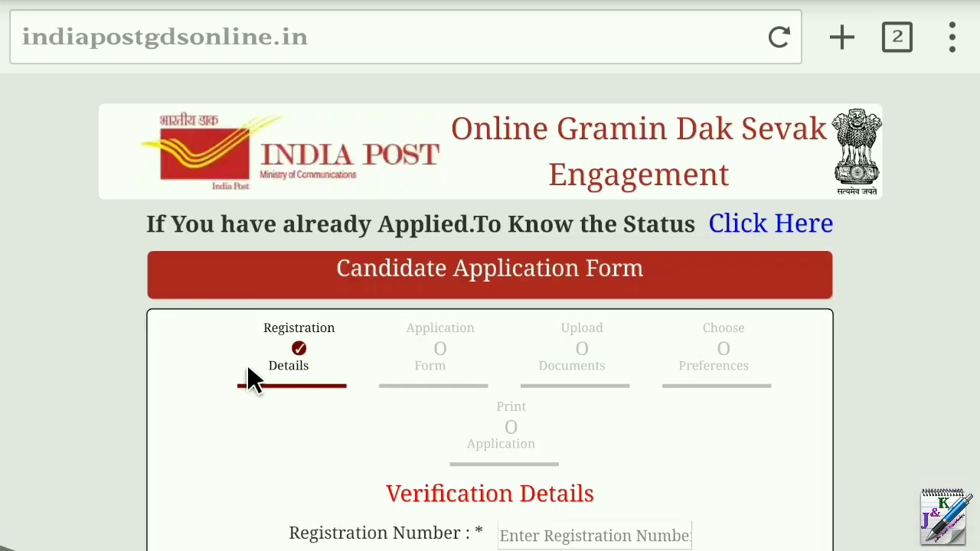
# Step: Select the West Bengal circle, paste the registration number and submit to request an OTP
pyautogui.scroll(-4, 682, 325)
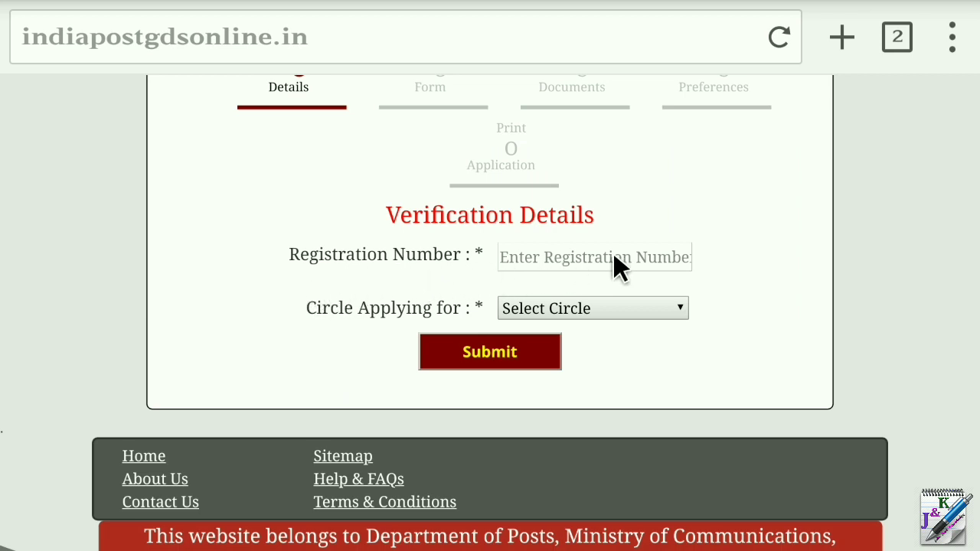
pyautogui.click(609, 308)
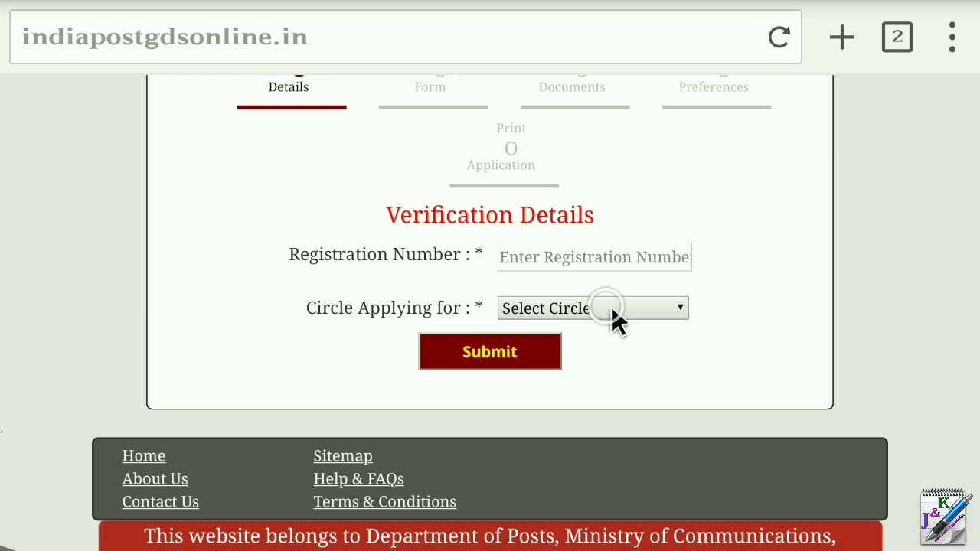
pyautogui.press('Escape')
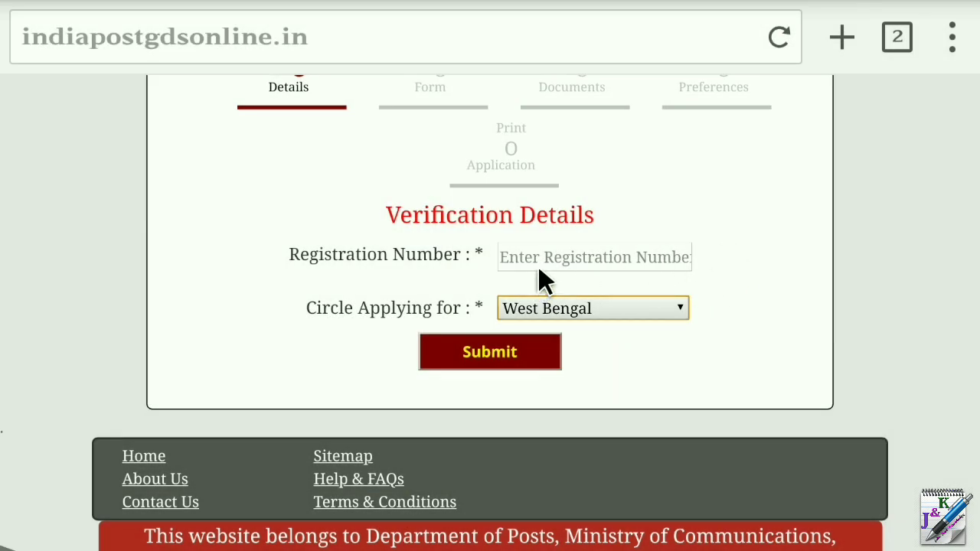
pyautogui.click(613, 257)
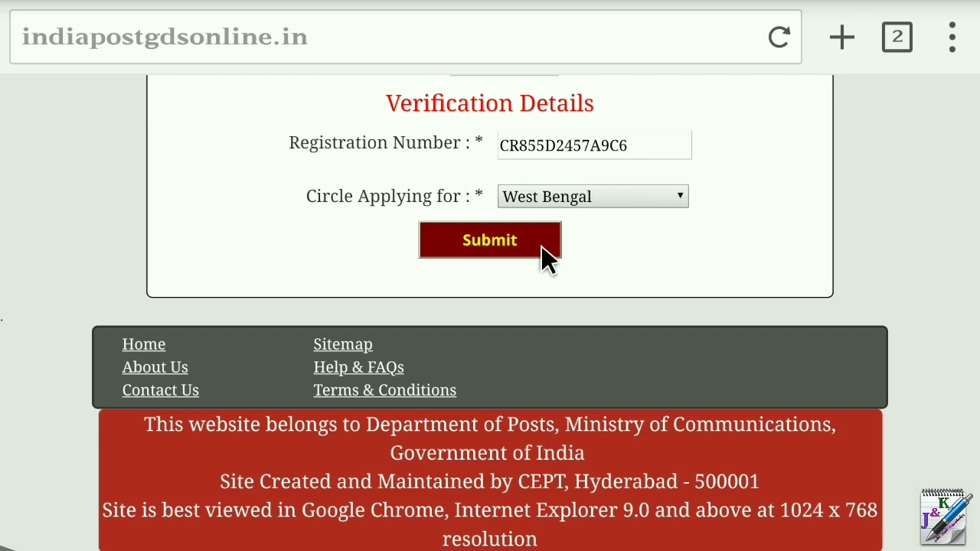
pyautogui.click(499, 249)
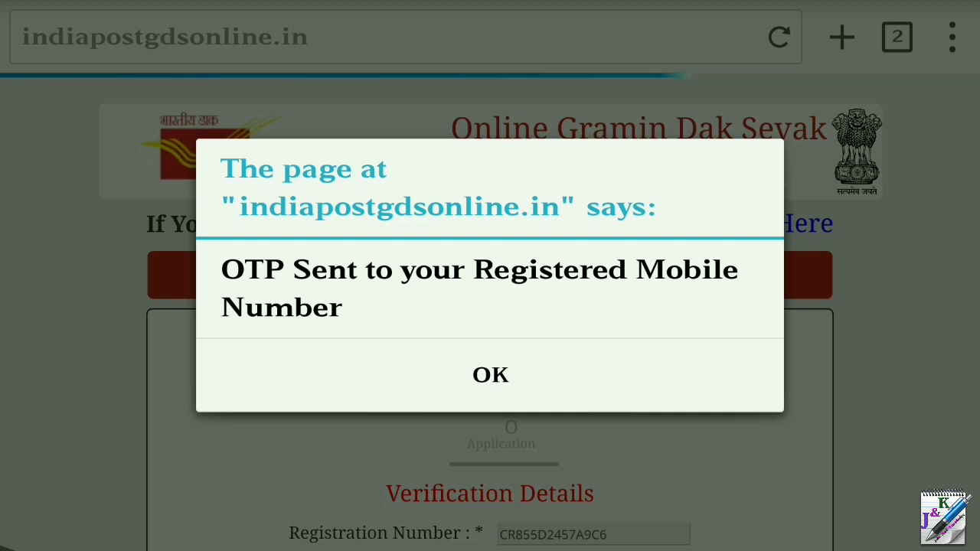
# Step: Acknowledge the OTP-sent alert, enter the received OTP and verify it to continue
pyautogui.click(490, 374)
pyautogui.scroll(-4, 605, 247)
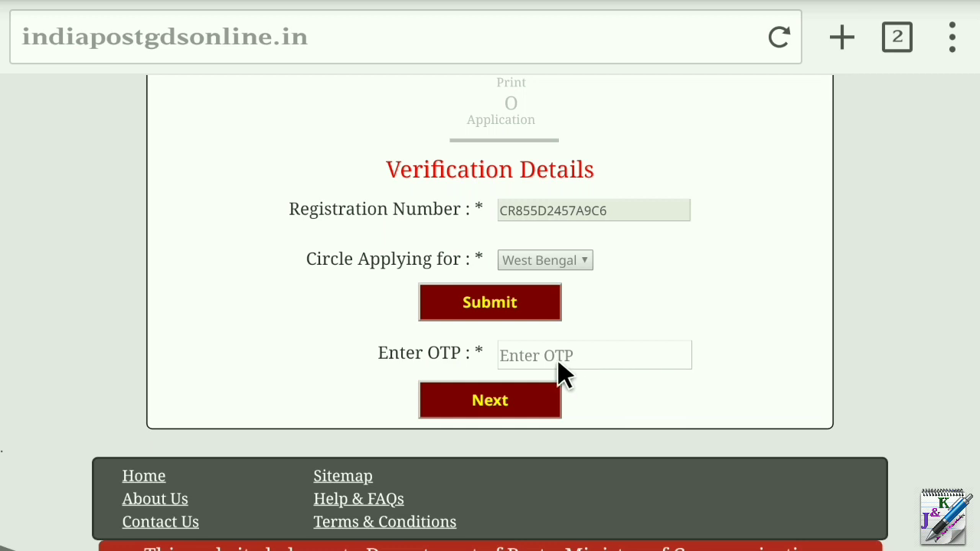
pyautogui.click(624, 360)
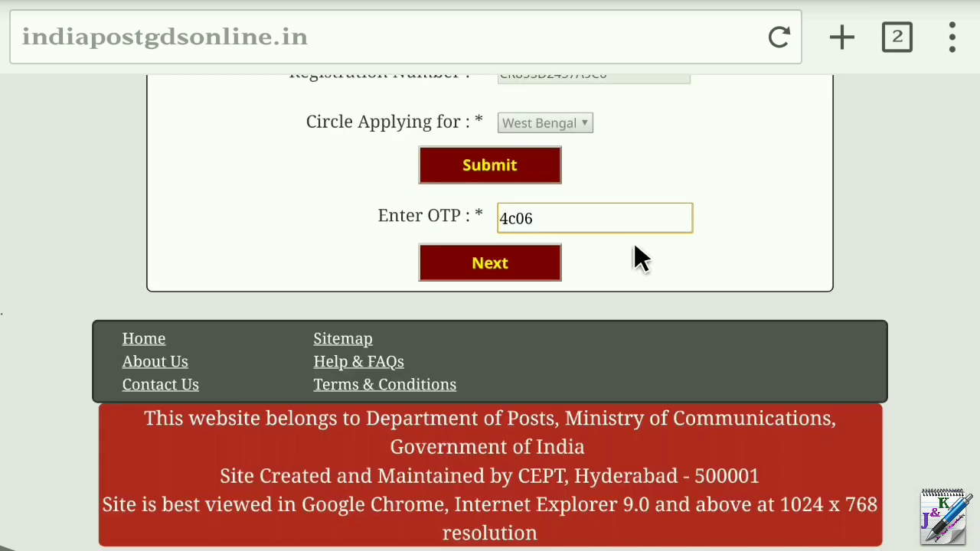
pyautogui.click(639, 258)
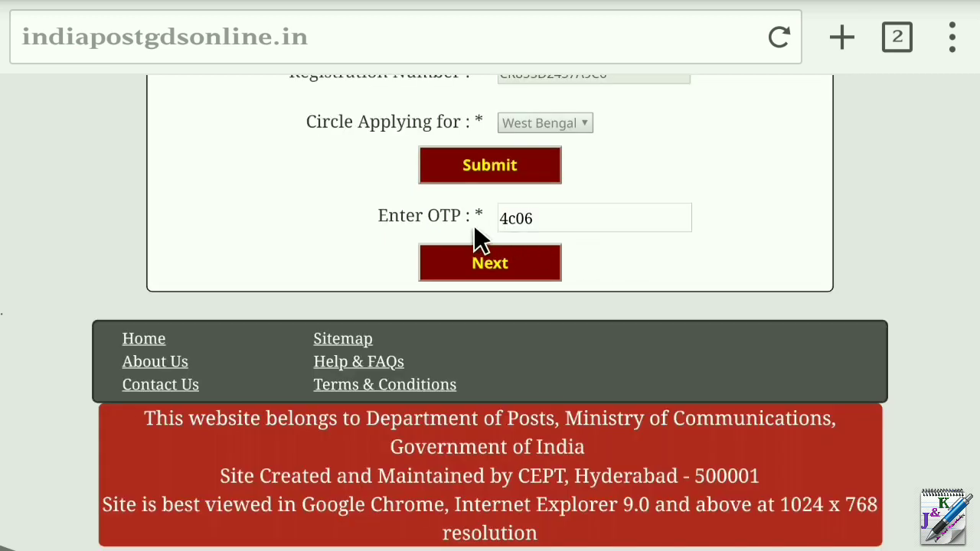
pyautogui.click(485, 267)
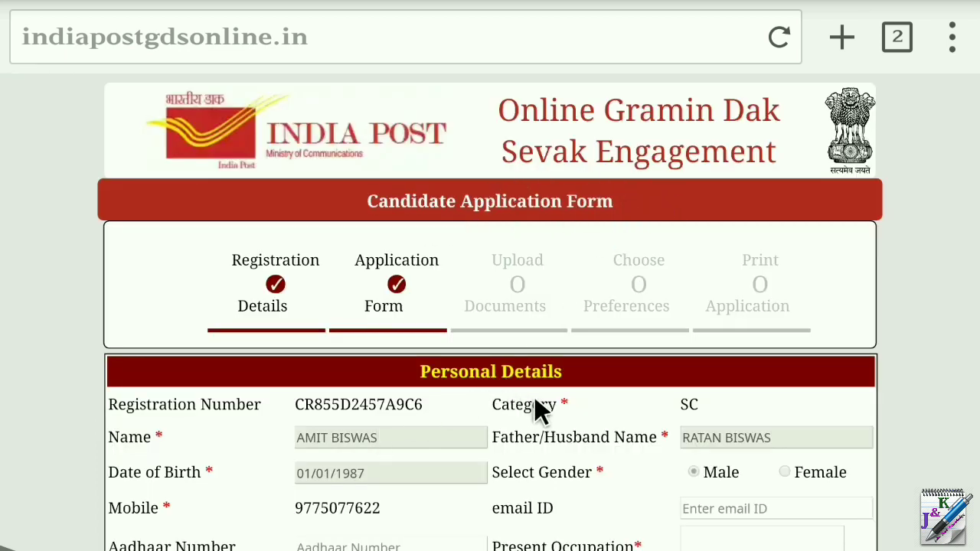
pyautogui.scroll(-3, 546, 414)
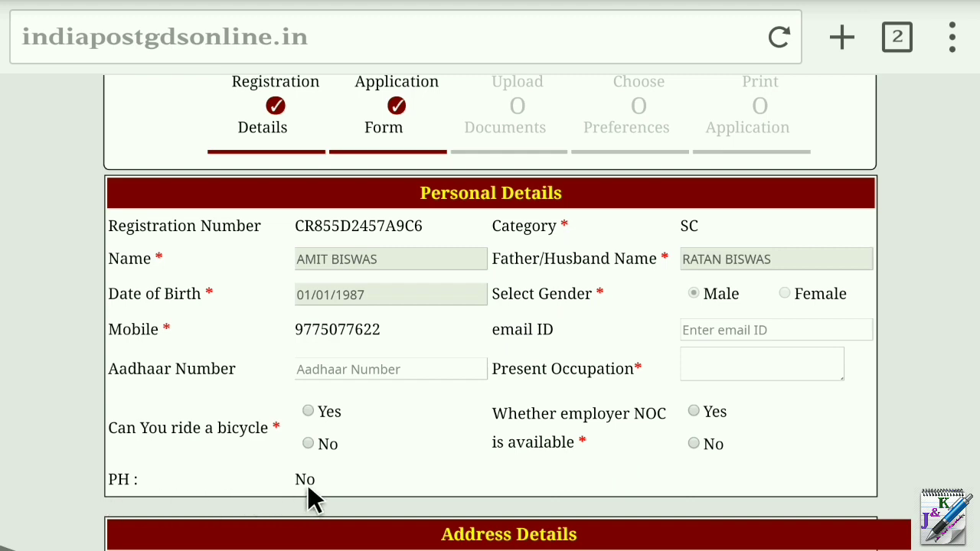
pyautogui.scroll(-5, 308, 490)
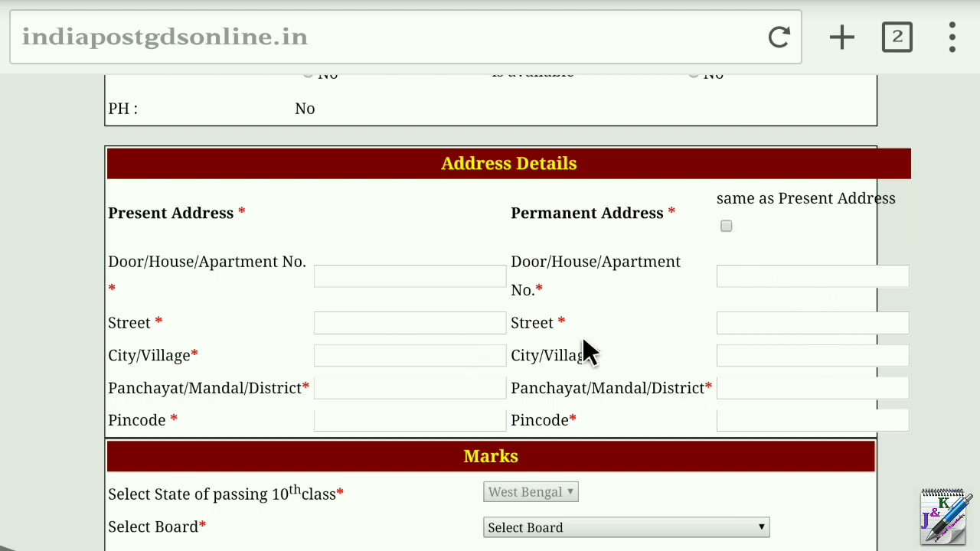
pyautogui.scroll(-4, 586, 346)
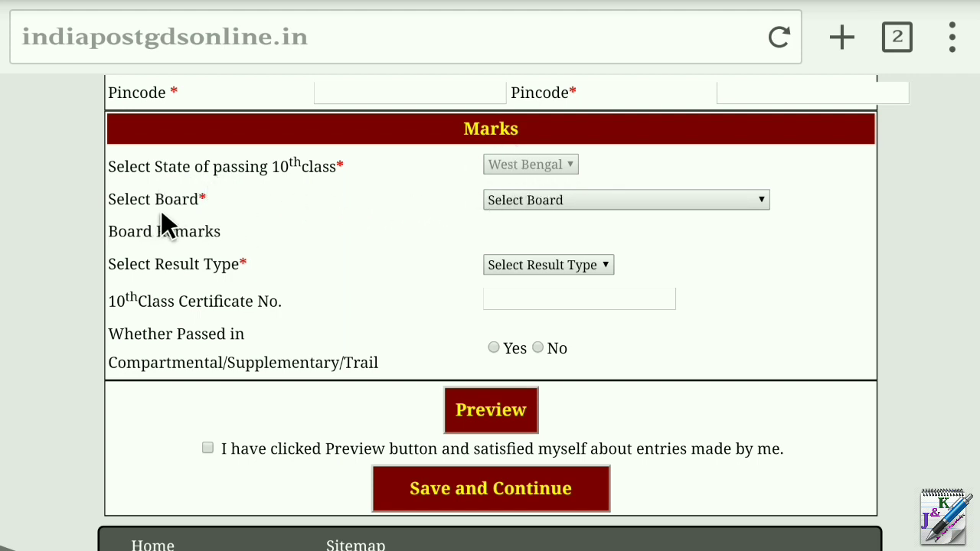
# Step: Set the 10th class board to West Bengal Board of Secondary Education (1997 to 2008)
pyautogui.click(708, 198)
pyautogui.scroll(-10, 490, 275)
pyautogui.scroll(-3, 490, 276)
pyautogui.click(744, 179)
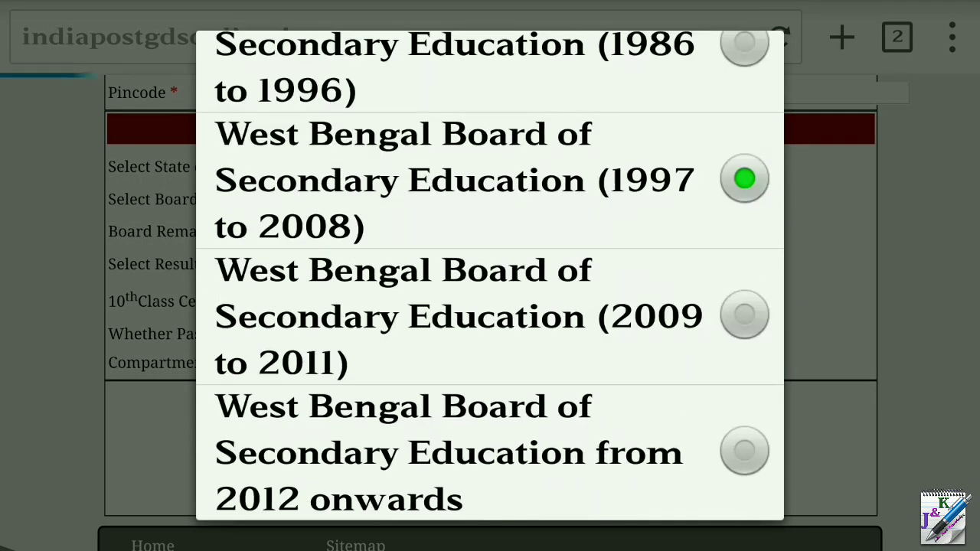
pyautogui.scroll(3, 490, 276)
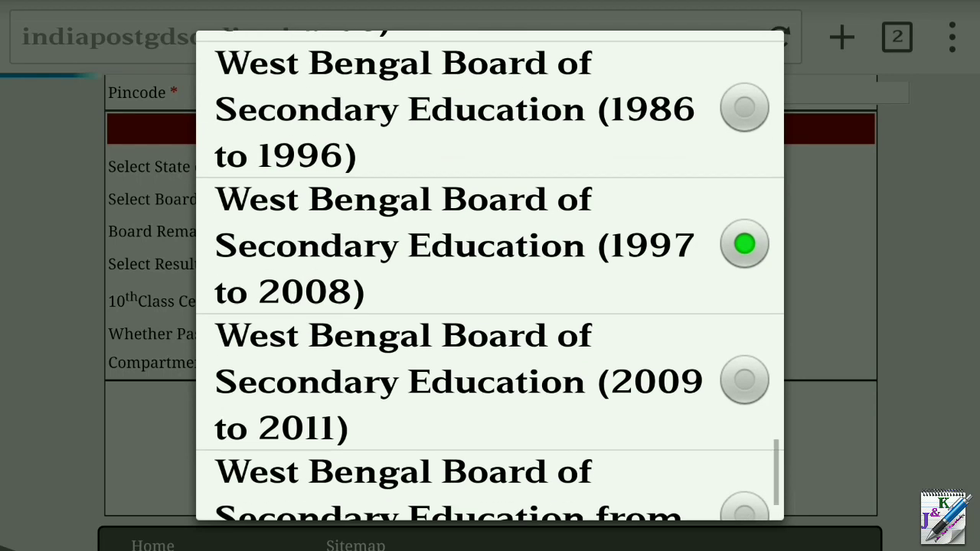
pyautogui.scroll(-3, 490, 275)
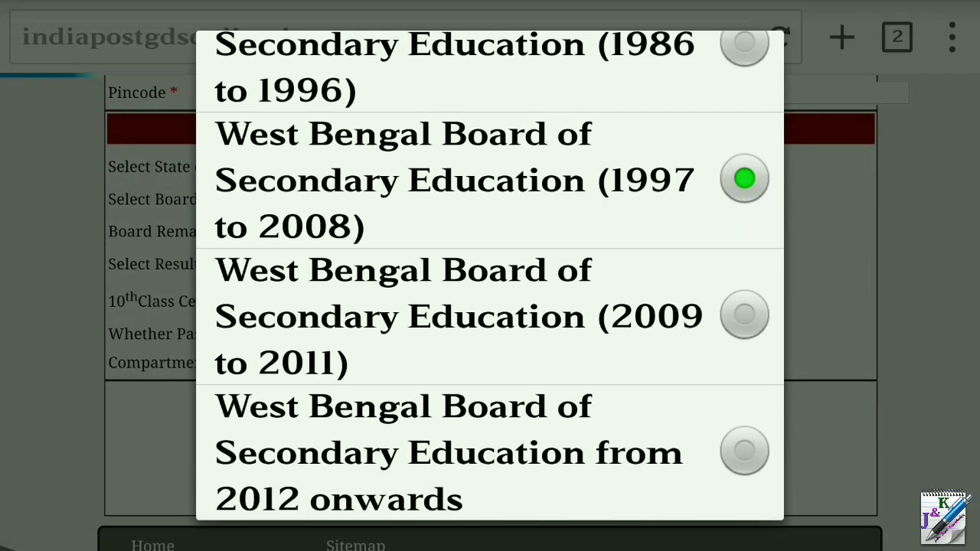
pyautogui.click(719, 206)
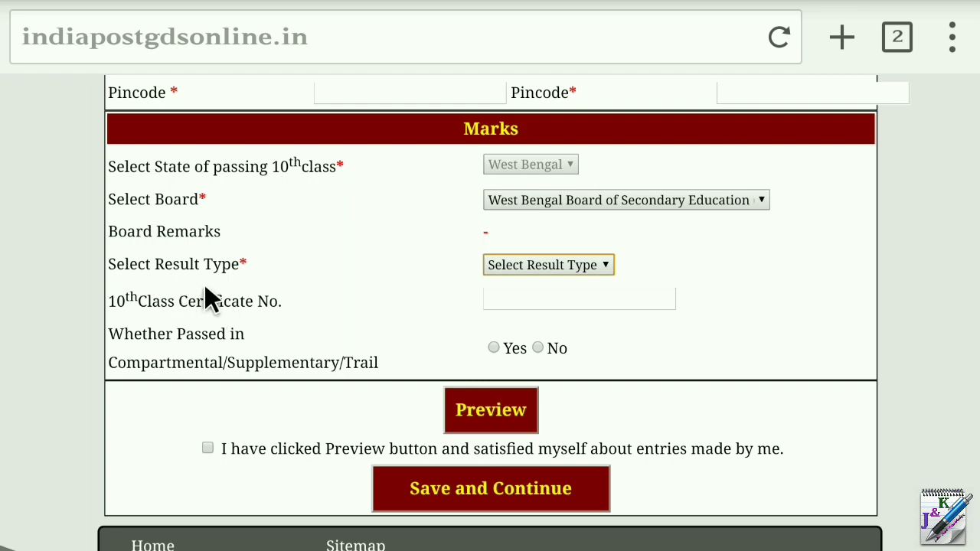
# Step: Set the result type to Marks to reveal the subject rows
pyautogui.click(582, 269)
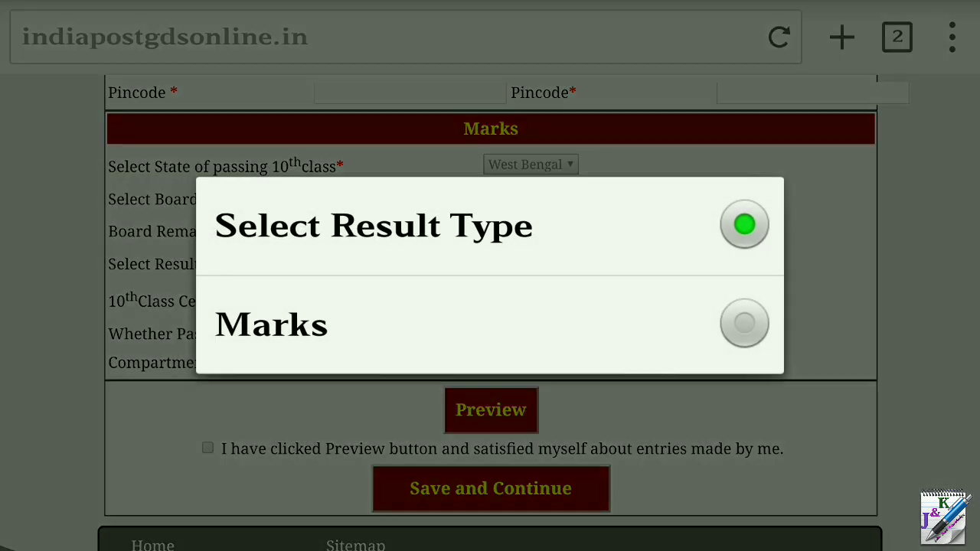
pyautogui.click(490, 324)
pyautogui.scroll(-2, 276, 256)
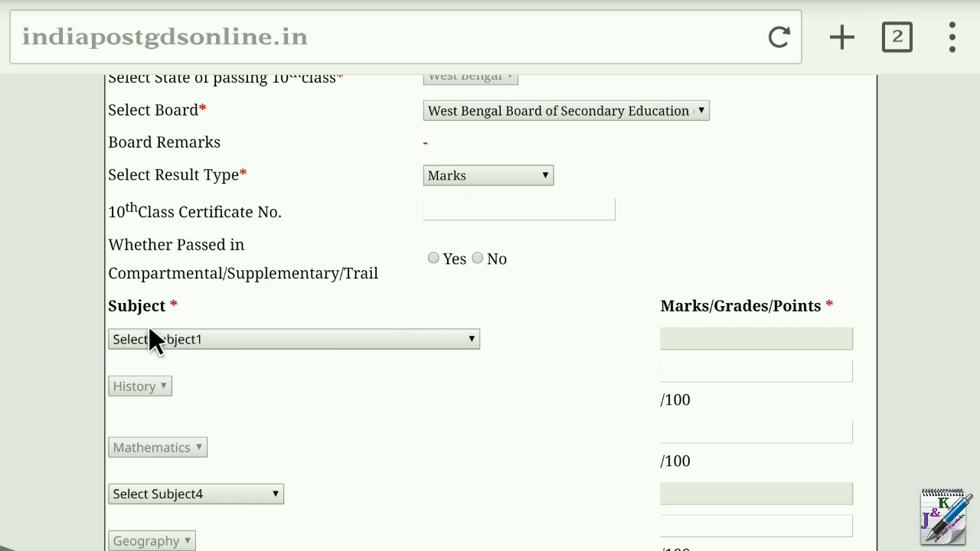
pyautogui.click(387, 339)
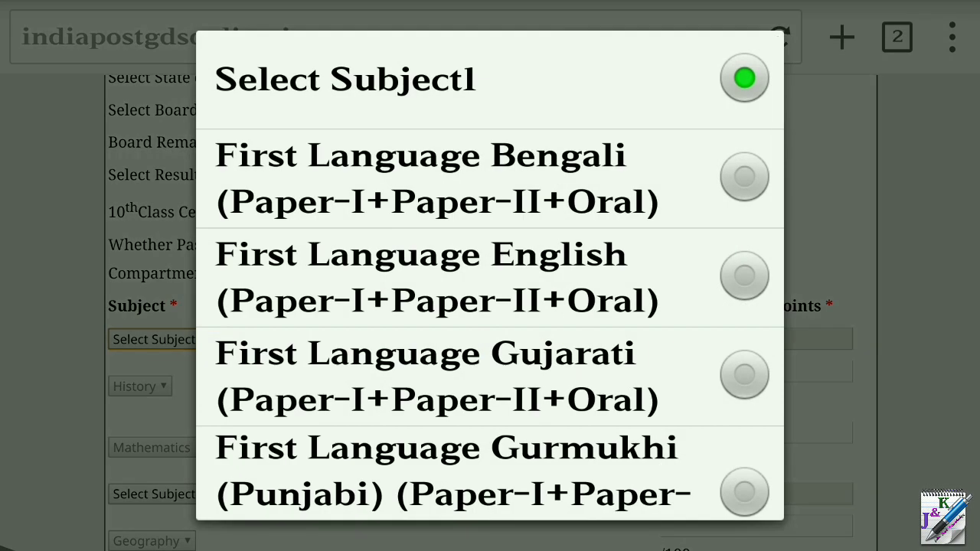
pyautogui.click(428, 178)
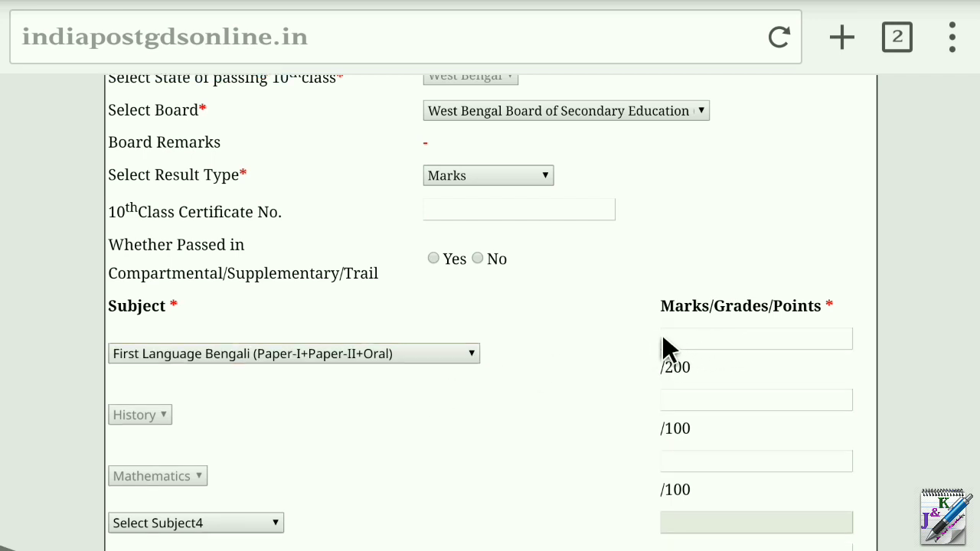
pyautogui.scroll(-5, 232, 434)
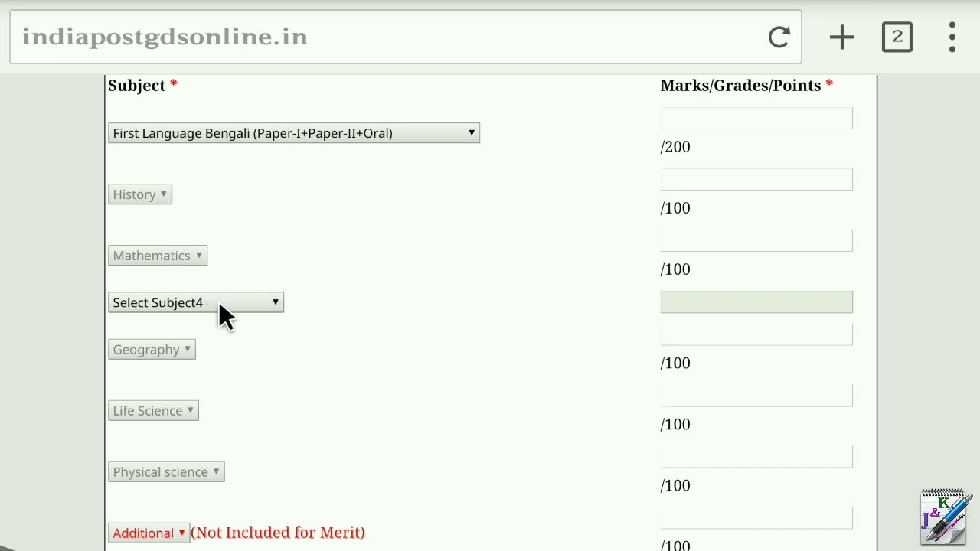
pyautogui.click(264, 303)
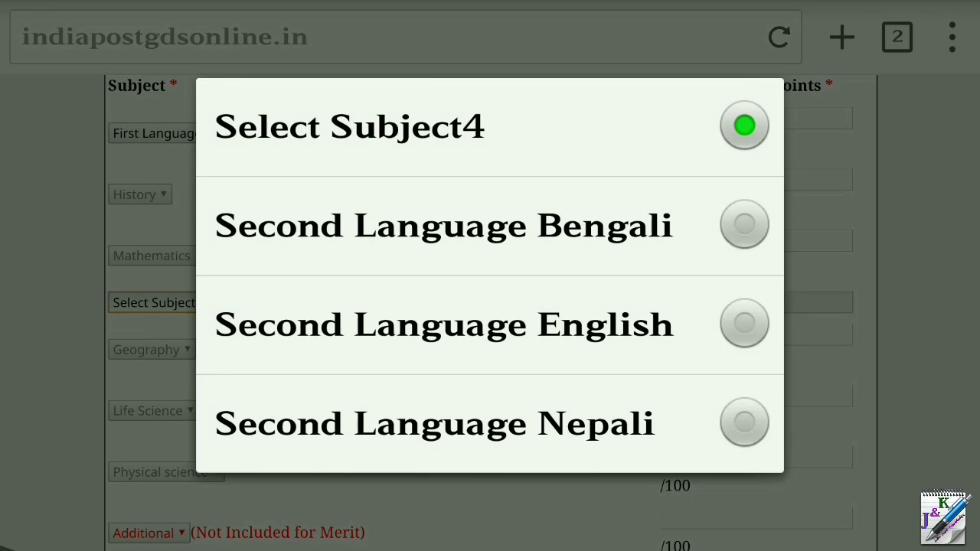
pyautogui.click(490, 324)
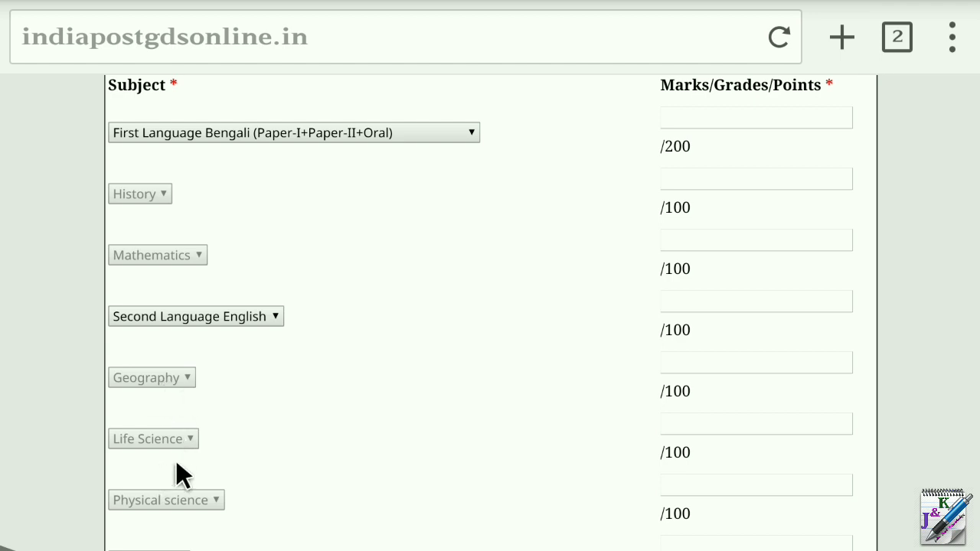
pyautogui.scroll(-3, 253, 468)
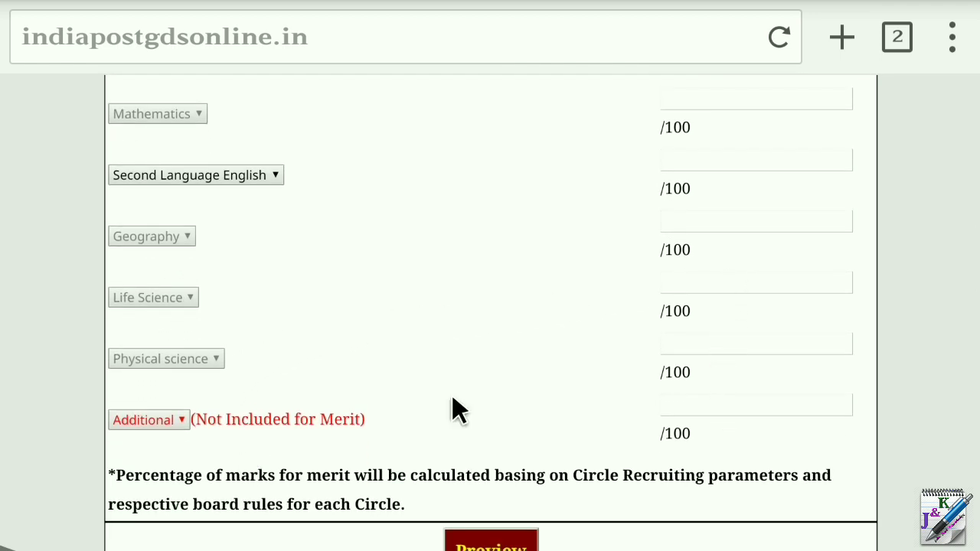
pyautogui.click(170, 422)
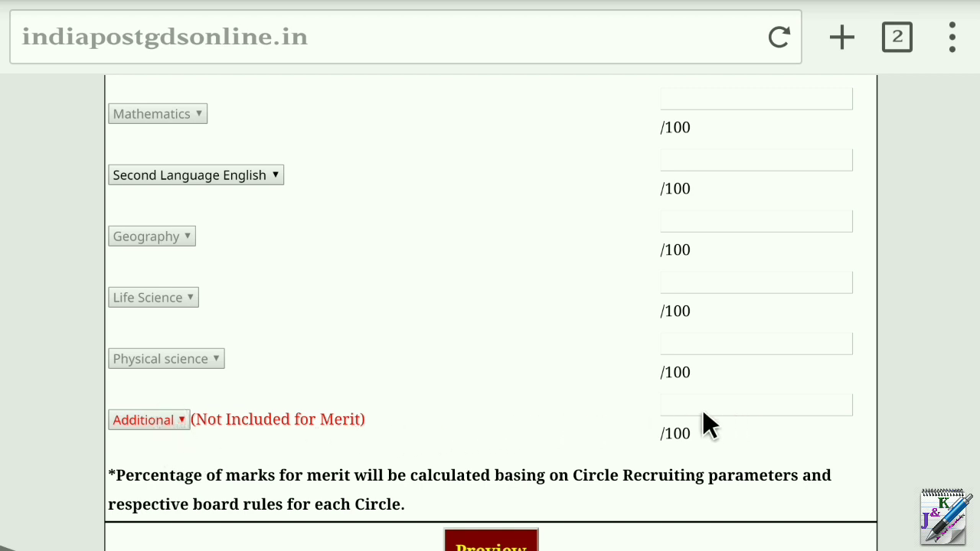
pyautogui.scroll(-3, 708, 424)
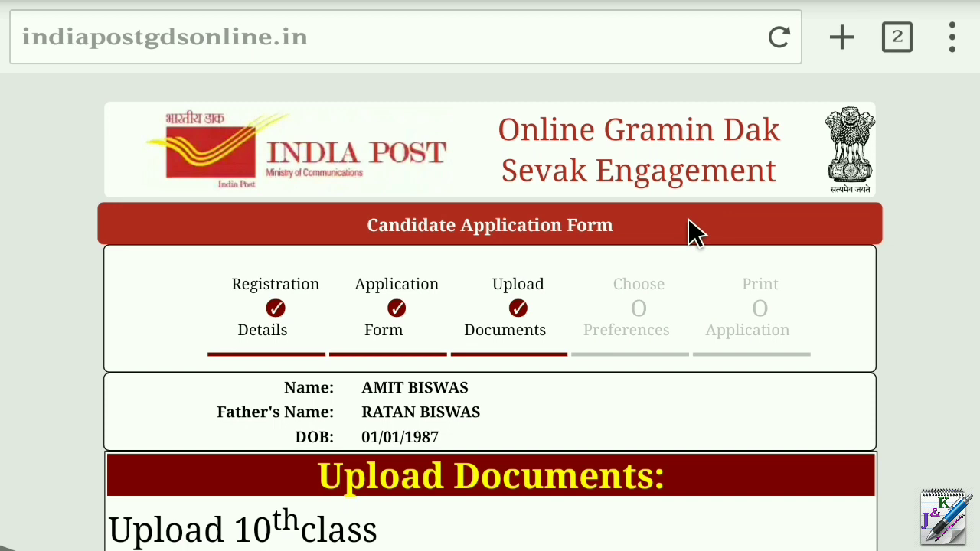
# Step: Scroll through Upload Documents, reviewing the Caste/EWS certificate requirement and the declarations
pyautogui.scroll(-3, 506, 384)
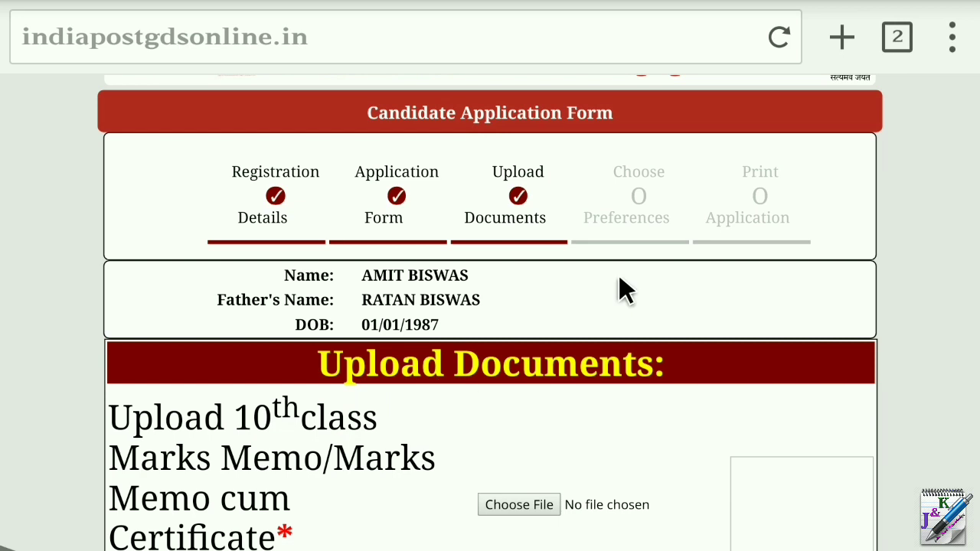
pyautogui.scroll(-6, 624, 290)
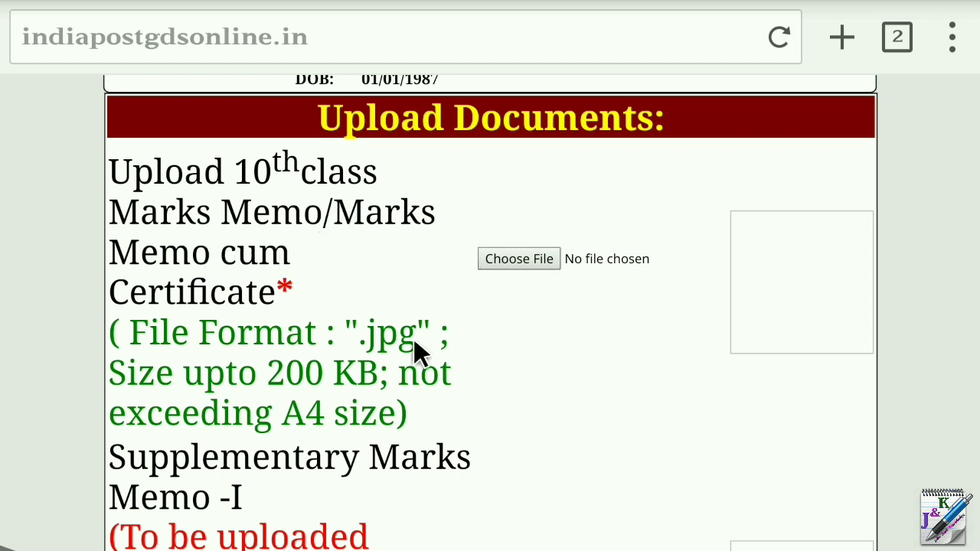
pyautogui.scroll(-3, 364, 394)
pyautogui.scroll(-6, 420, 350)
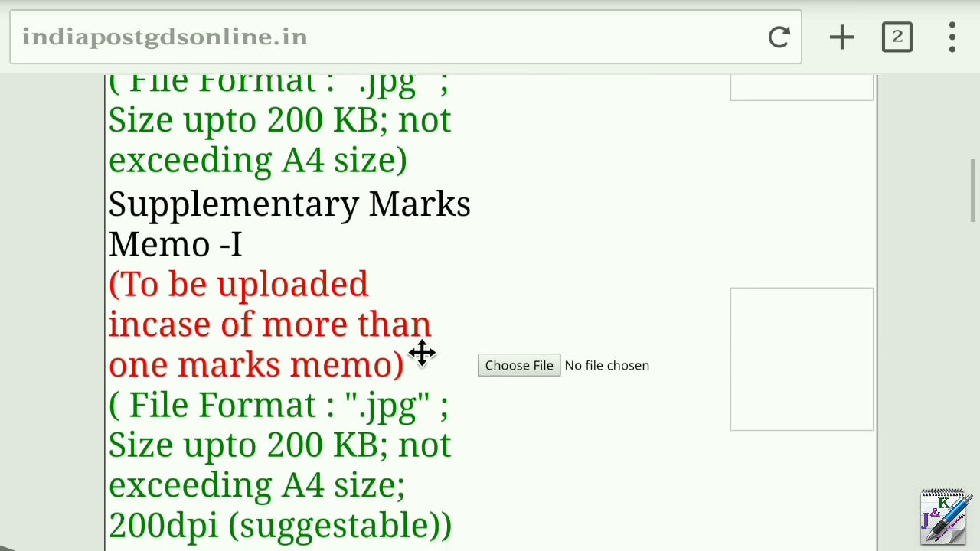
pyautogui.scroll(3, 512, 310)
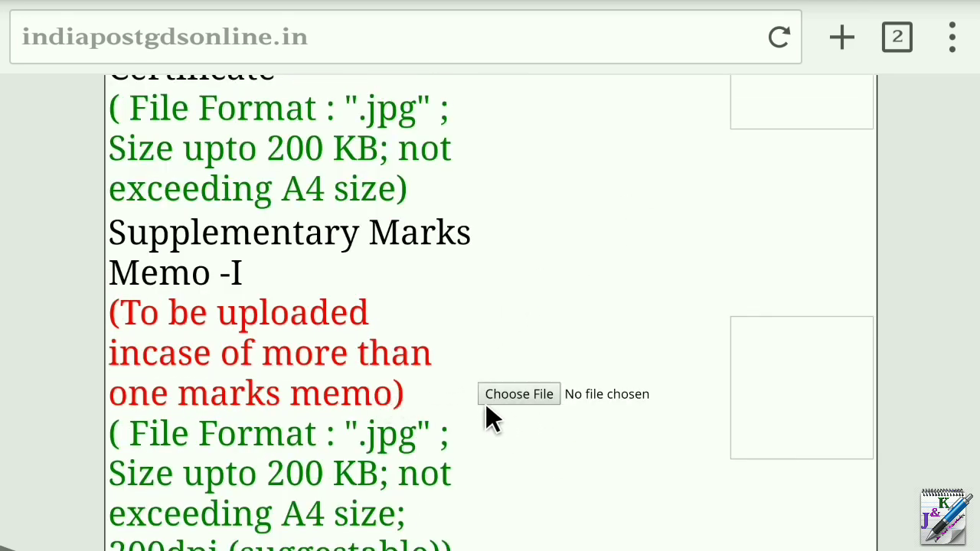
pyautogui.scroll(-10, 513, 416)
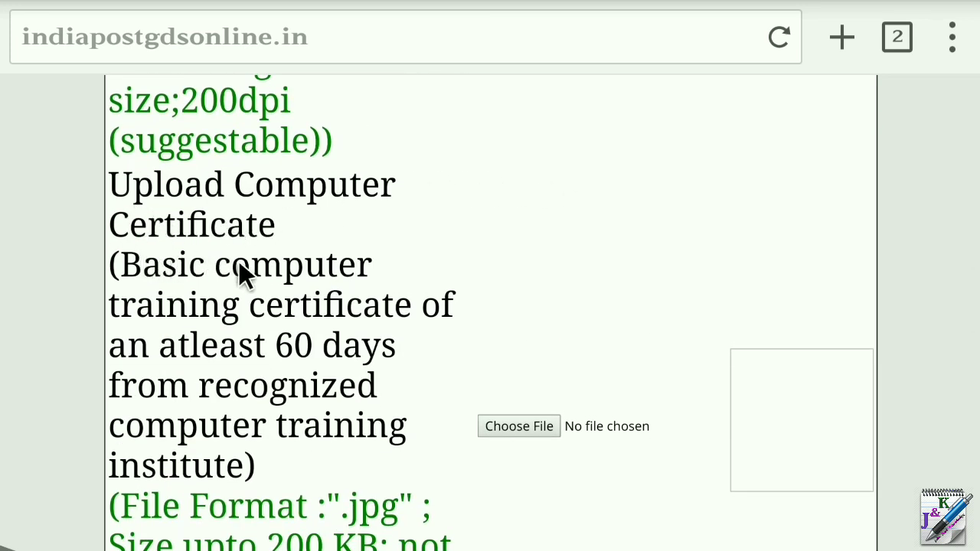
pyautogui.scroll(-4, 289, 357)
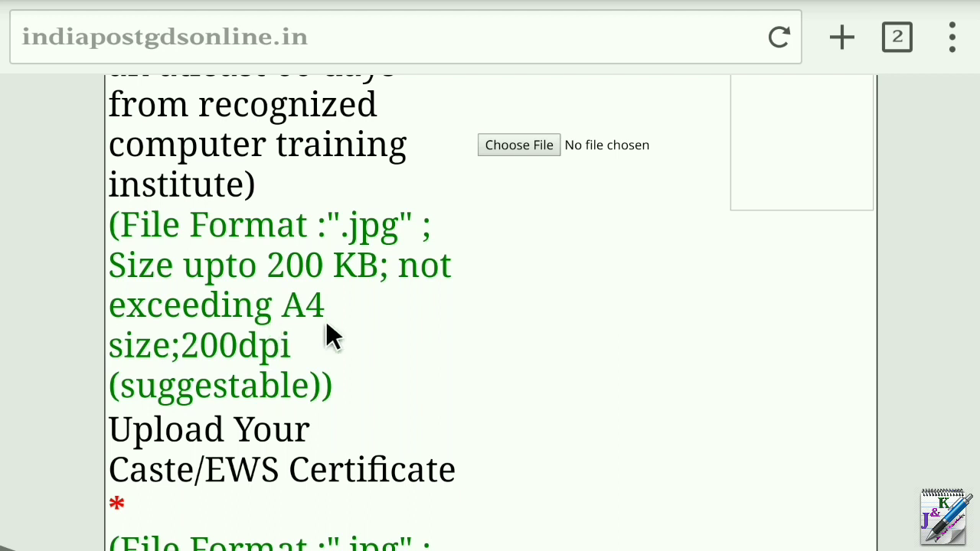
pyautogui.scroll(-3, 471, 254)
pyautogui.scroll(-2, 470, 254)
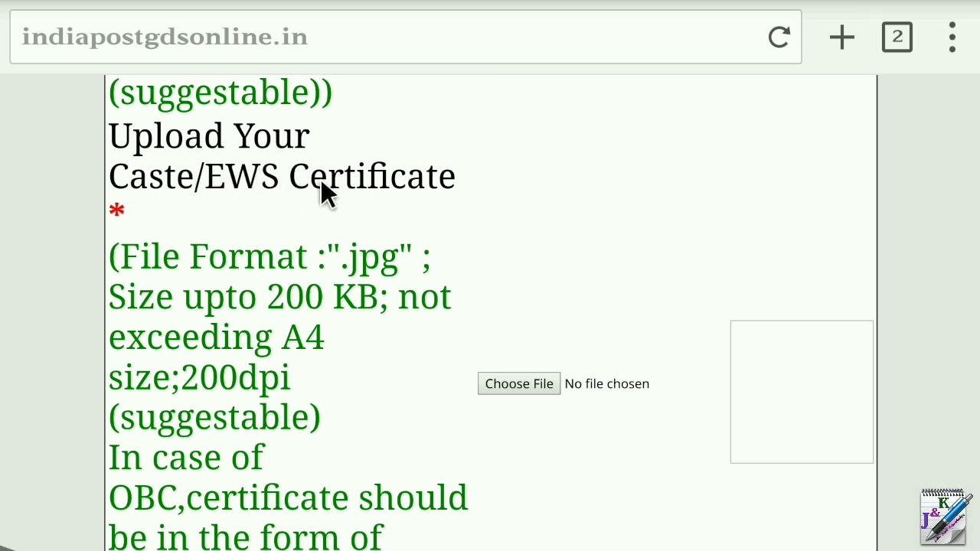
pyautogui.scroll(-8, 510, 400)
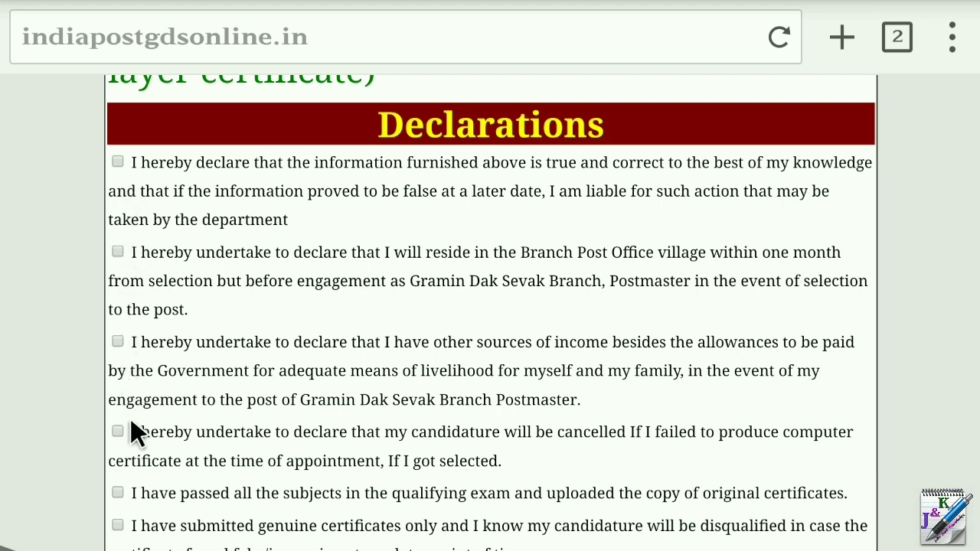
pyautogui.scroll(-5, 130, 431)
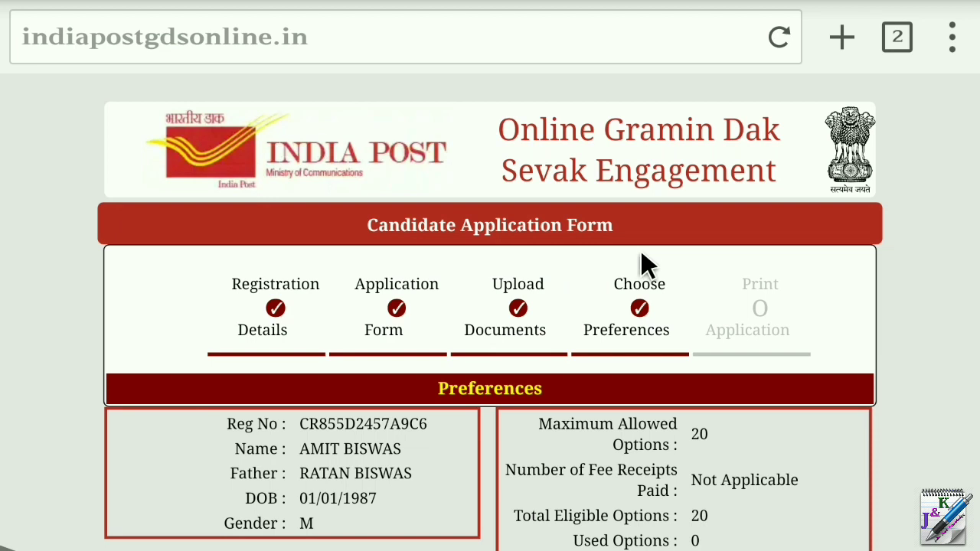
pyautogui.scroll(-1, 704, 268)
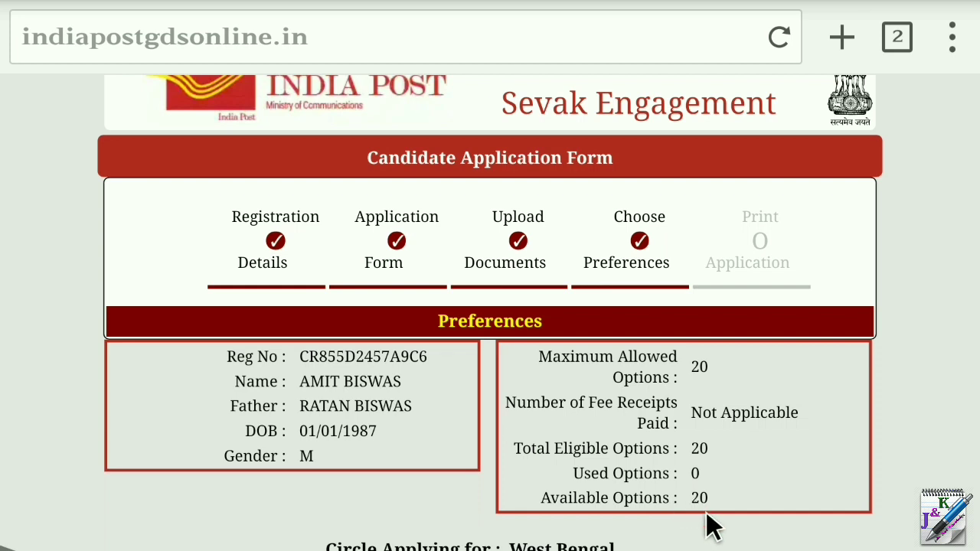
pyautogui.click(713, 500)
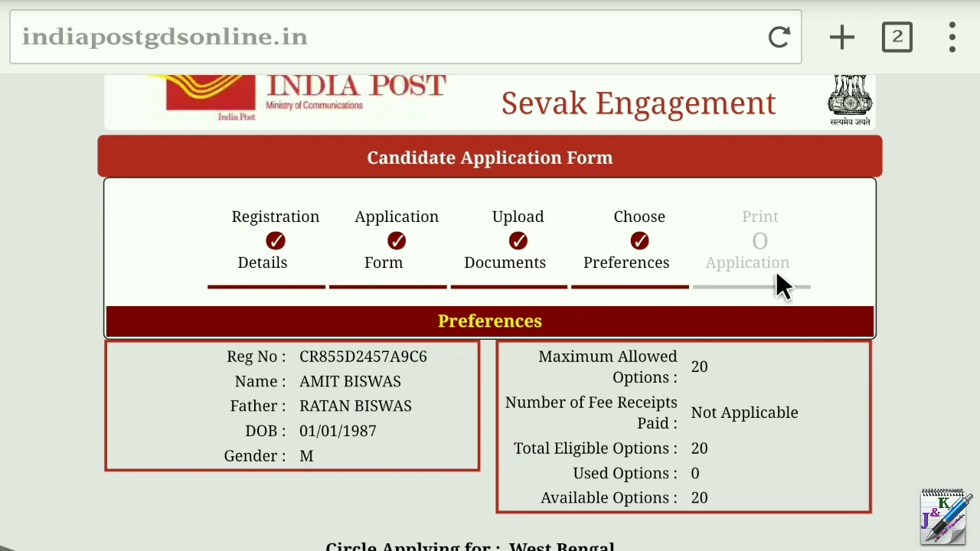
pyautogui.scroll(-5, 788, 286)
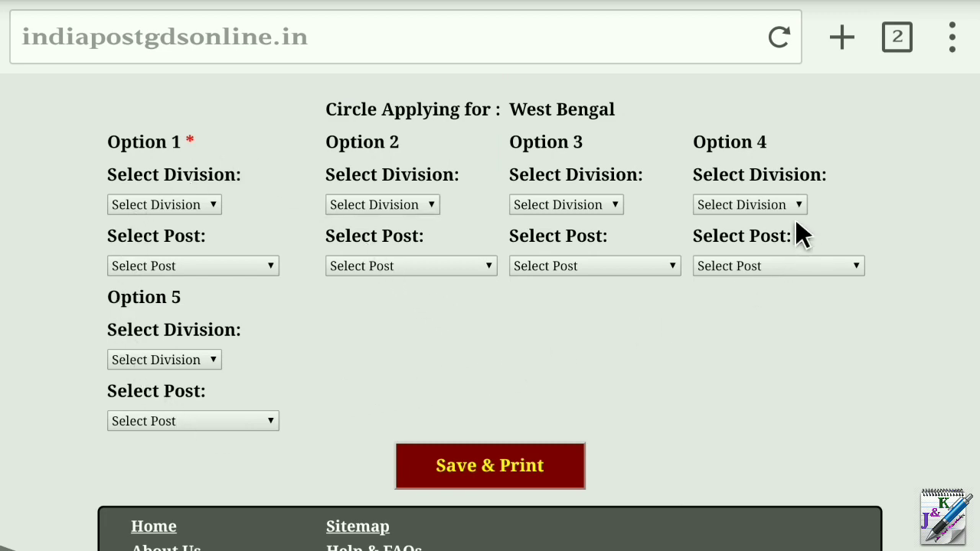
pyautogui.scroll(6, 776, 163)
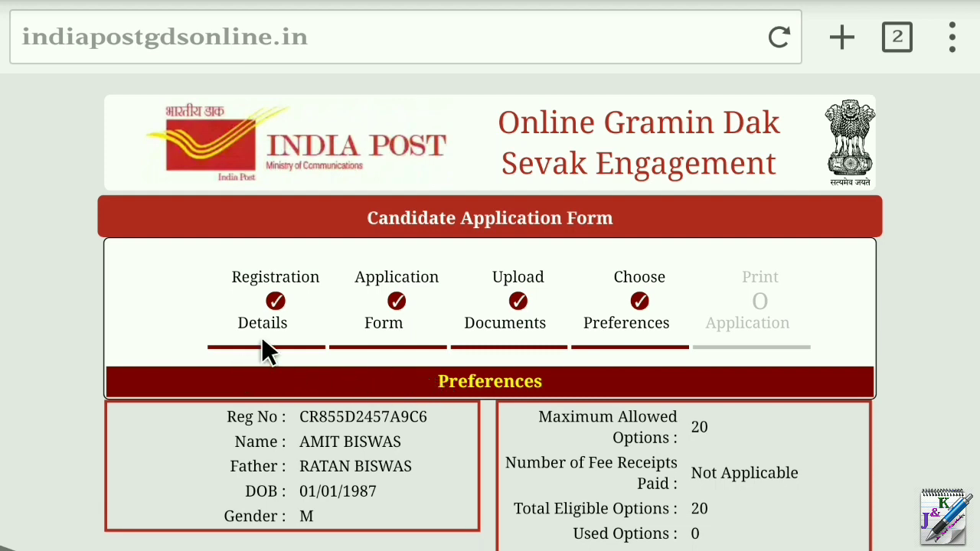
pyautogui.scroll(-3, 306, 394)
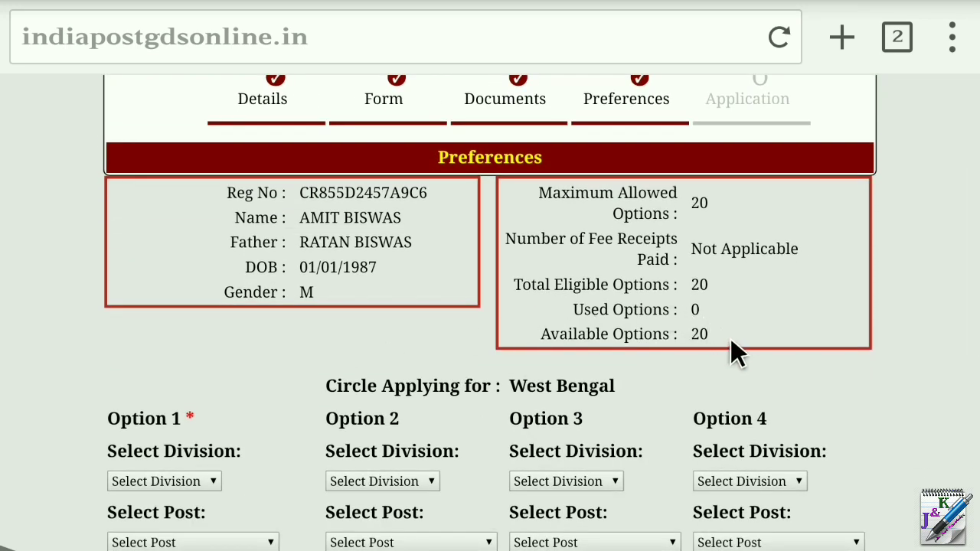
pyautogui.scroll(-2, 730, 338)
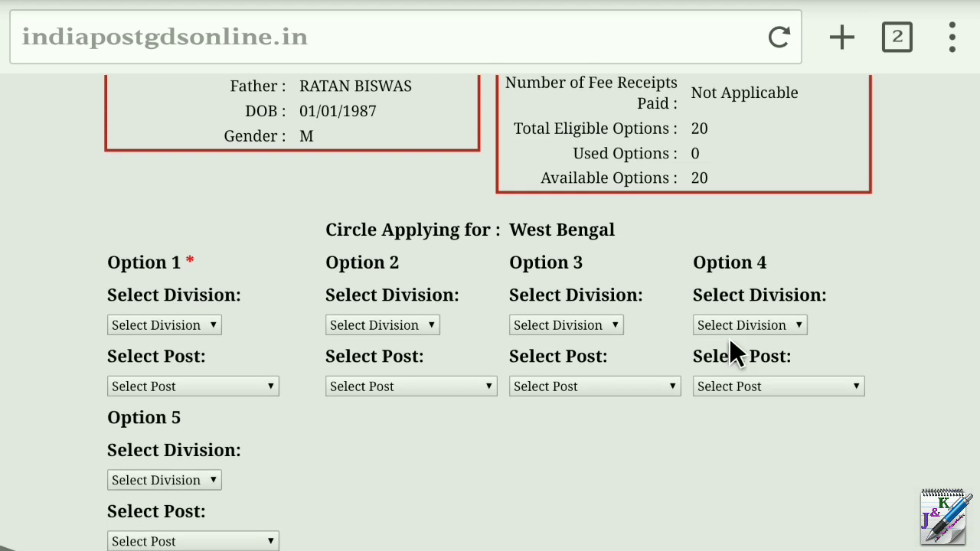
pyautogui.scroll(-1, 546, 426)
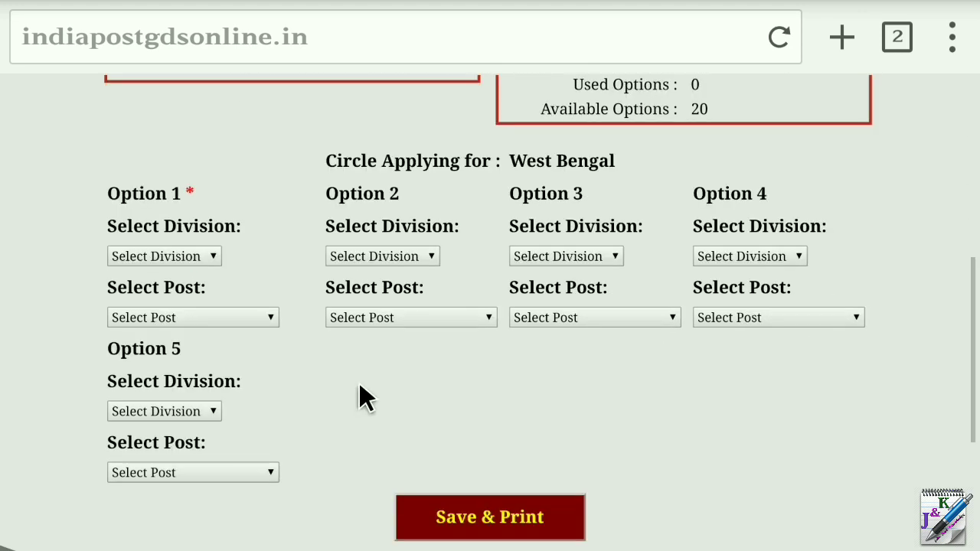
# Step: Set preference Option 1 to Barasat division, post Bohara B.O-UR-12000
pyautogui.click(201, 256)
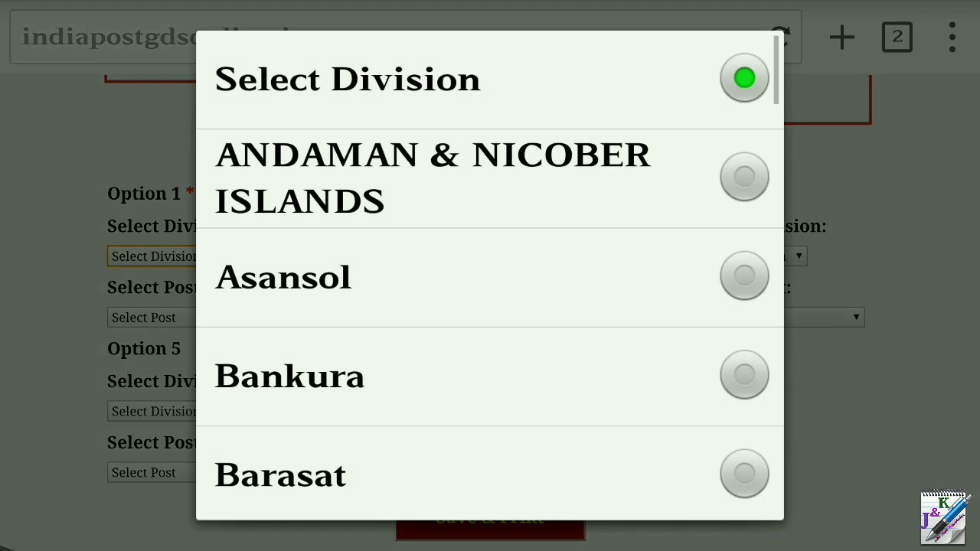
pyautogui.scroll(-3, 490, 275)
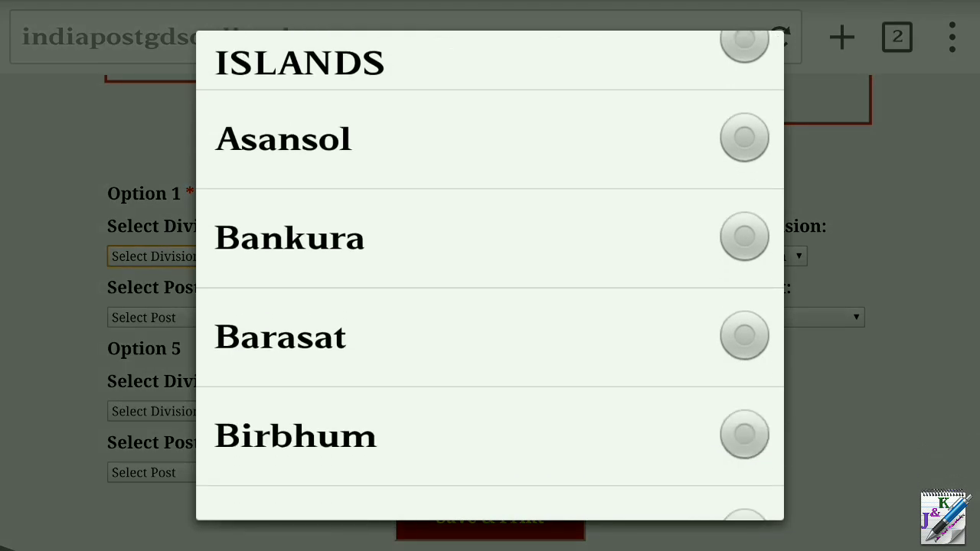
pyautogui.click(280, 337)
pyautogui.scroll(-1, 230, 275)
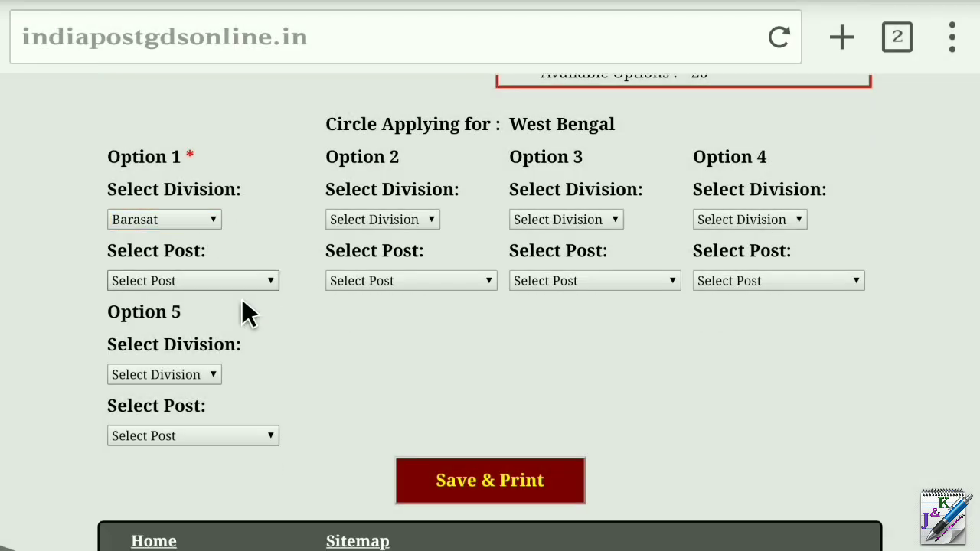
pyautogui.click(257, 283)
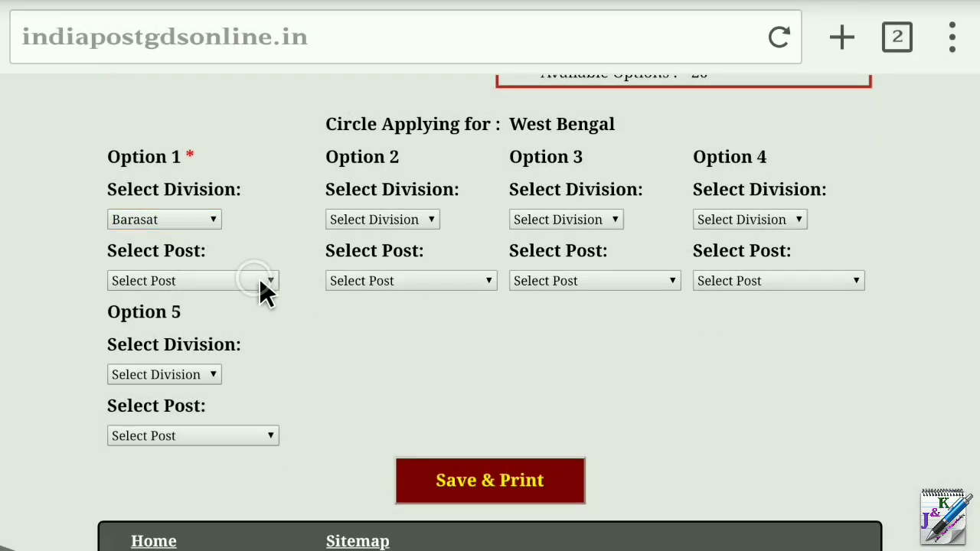
pyautogui.scroll(-5, 490, 275)
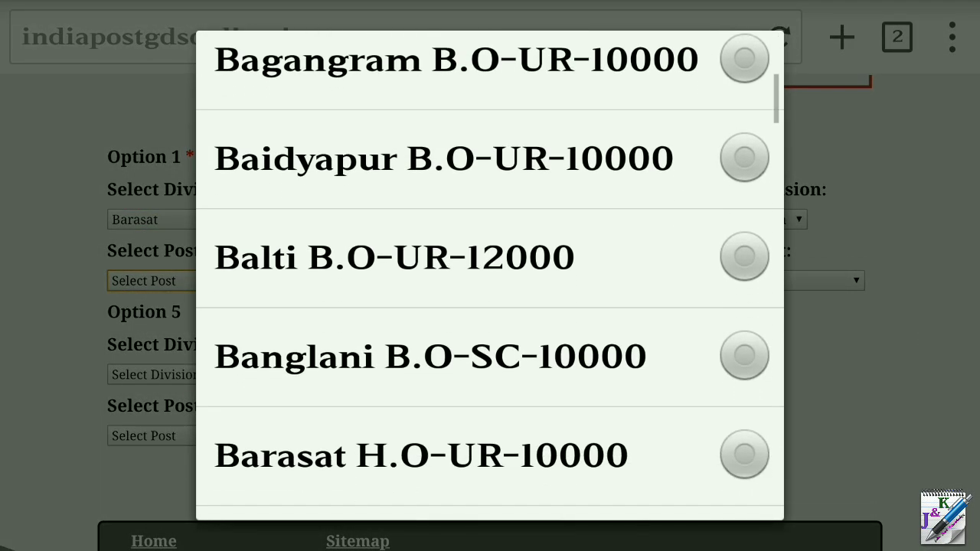
pyautogui.scroll(-4, 490, 276)
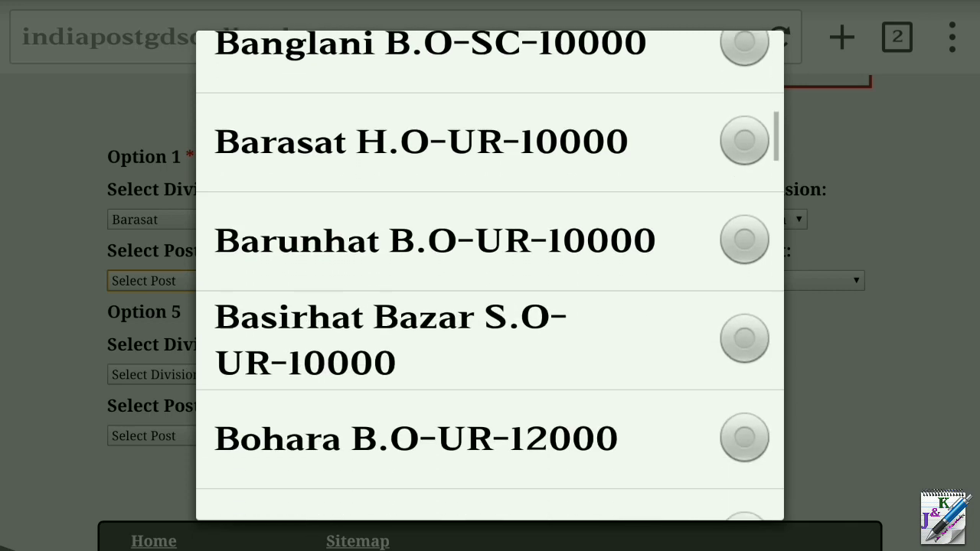
pyautogui.click(260, 336)
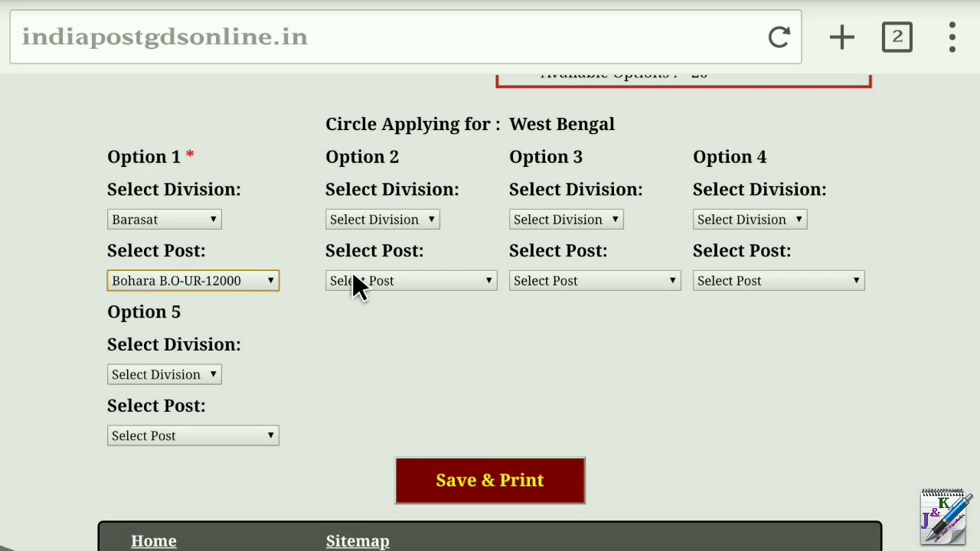
# Step: Set preference Option 2's post to Baidyapur B.O-UR-10000
pyautogui.click(424, 220)
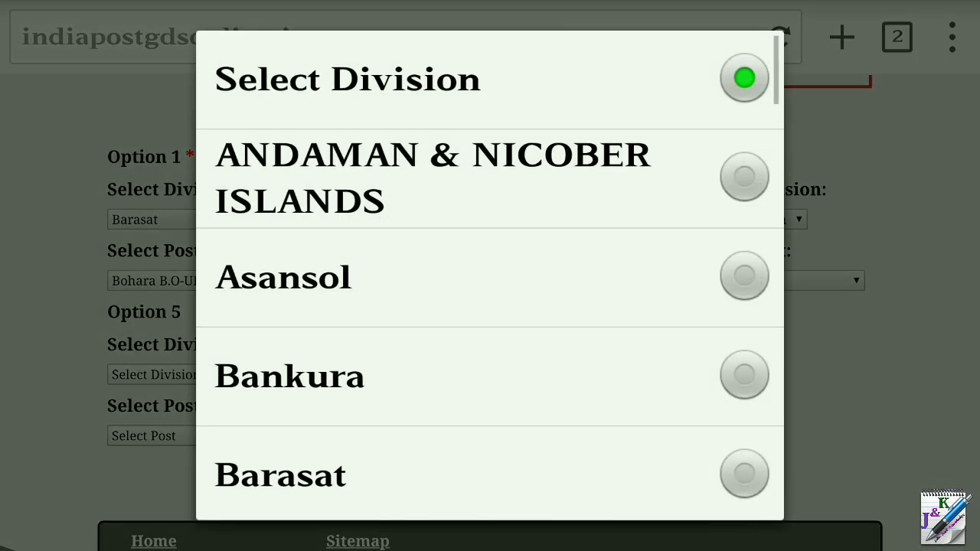
pyautogui.scroll(-2, 490, 275)
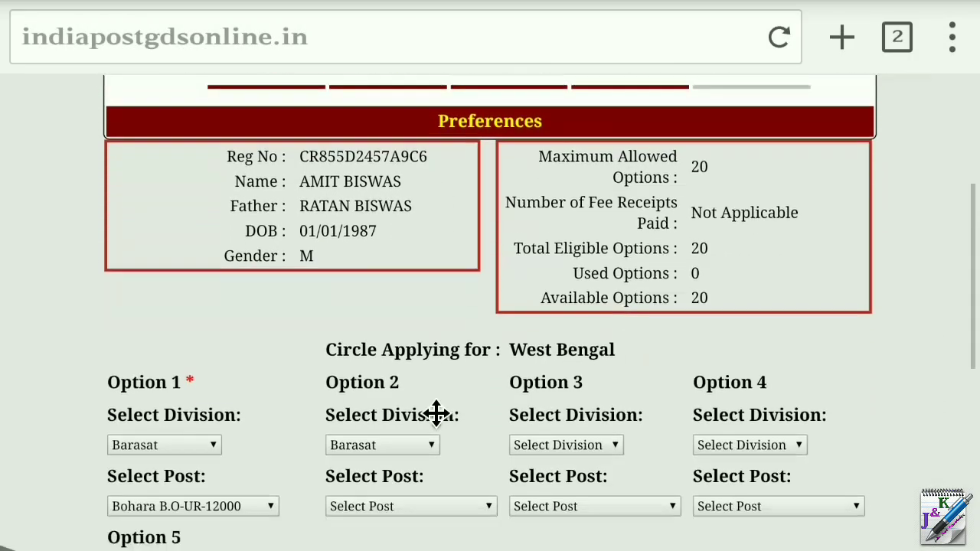
pyautogui.scroll(-1, 452, 398)
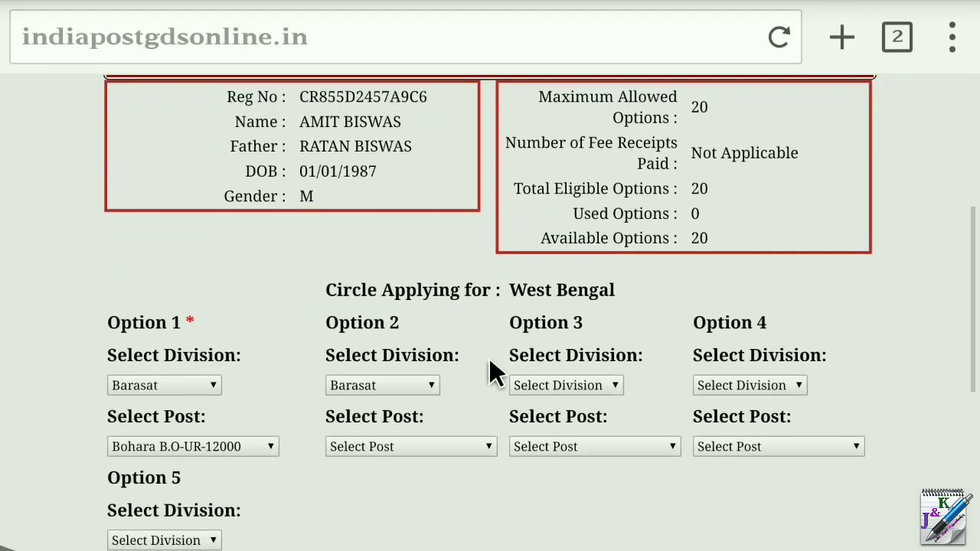
pyautogui.click(452, 448)
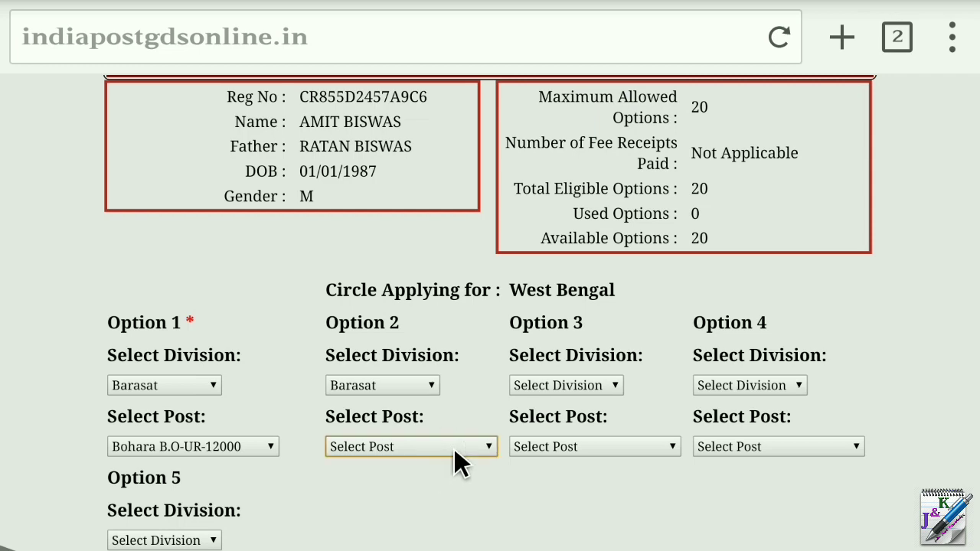
pyautogui.scroll(-2, 490, 306)
pyautogui.click(437, 329)
pyautogui.scroll(-3, 454, 448)
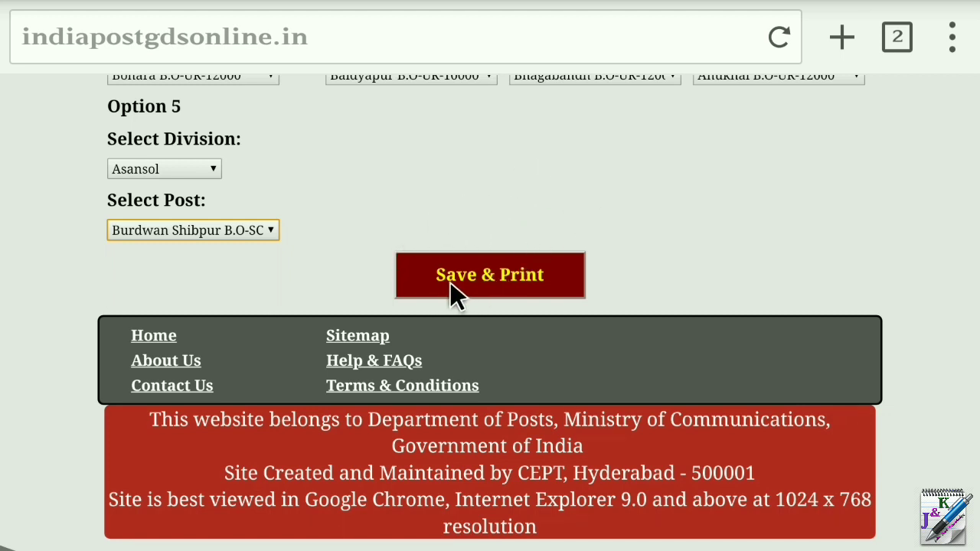
# Step: Save & Print the five preferences, acknowledge success, and review the printable application and annexure
pyautogui.click(503, 283)
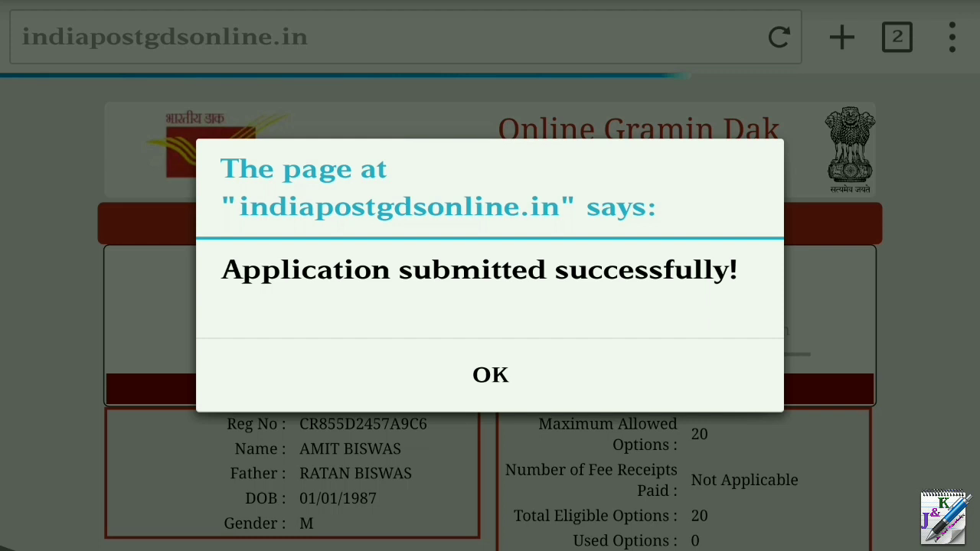
pyautogui.click(483, 374)
pyautogui.scroll(1, 503, 295)
pyautogui.scroll(-2, 514, 299)
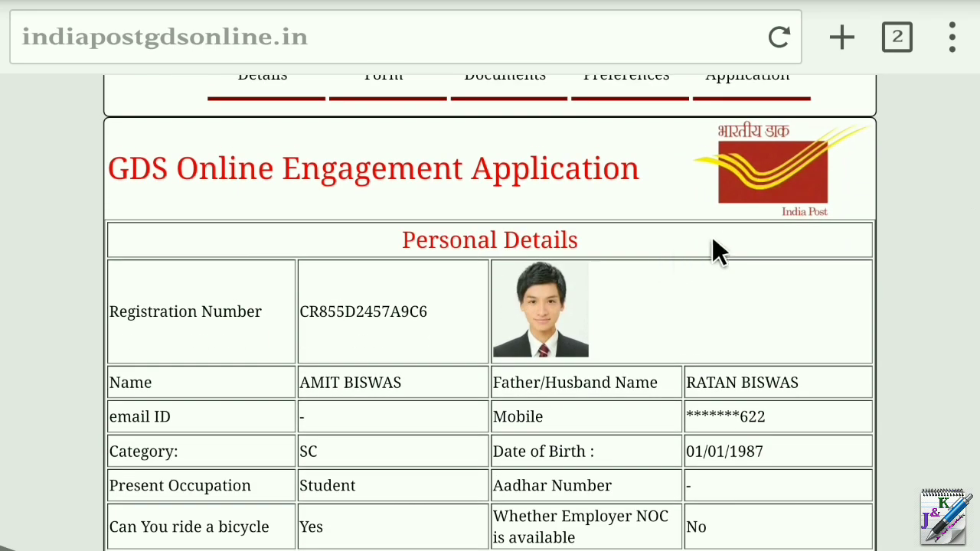
pyautogui.scroll(-3, 196, 411)
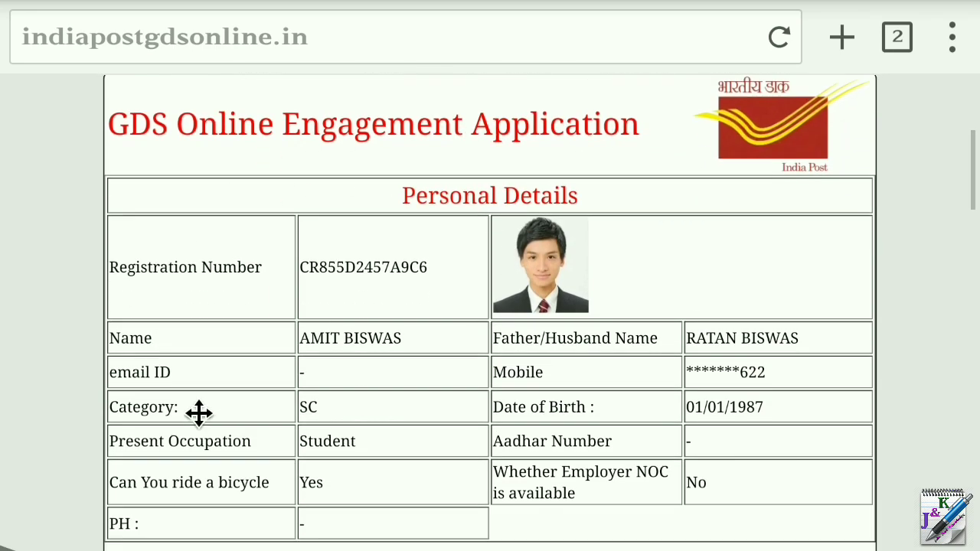
pyautogui.scroll(-5, 198, 412)
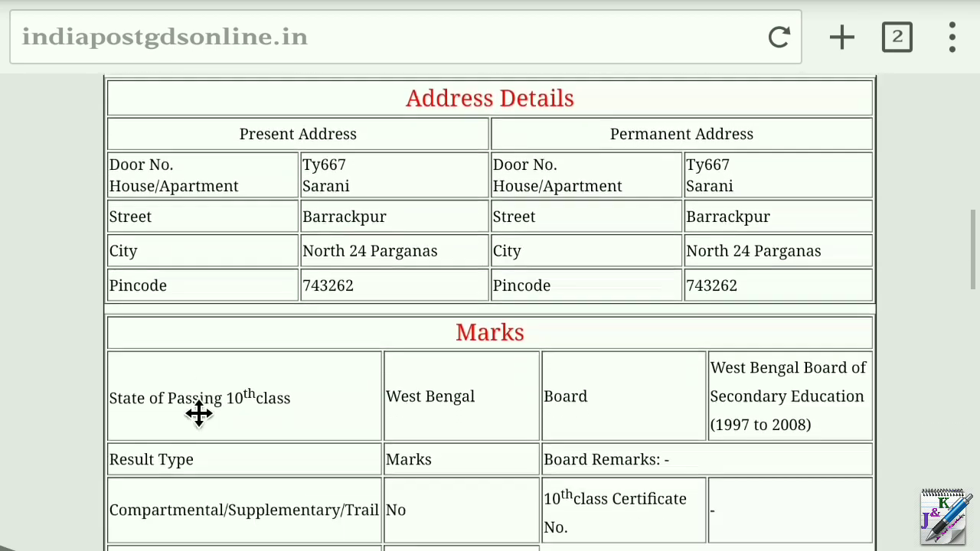
pyautogui.scroll(-10, 195, 411)
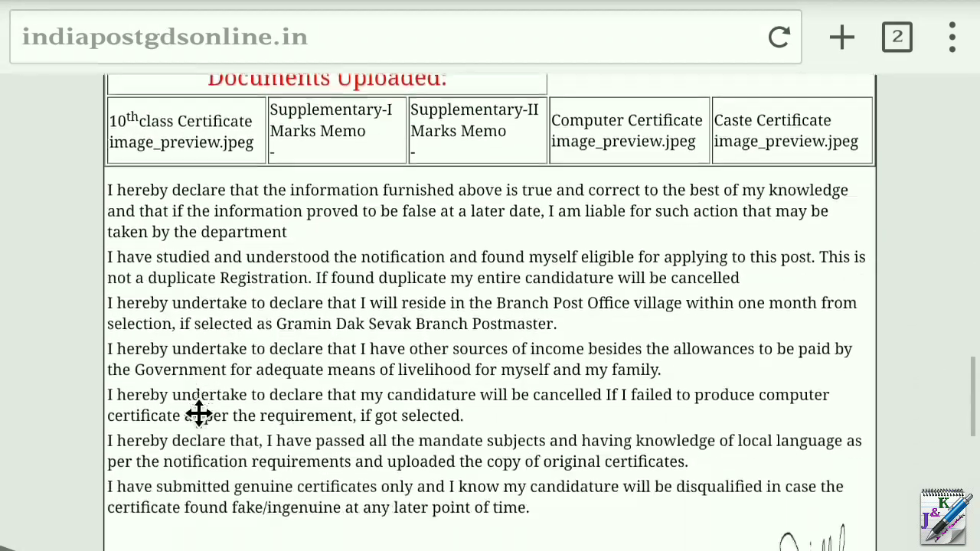
pyautogui.scroll(-5, 199, 414)
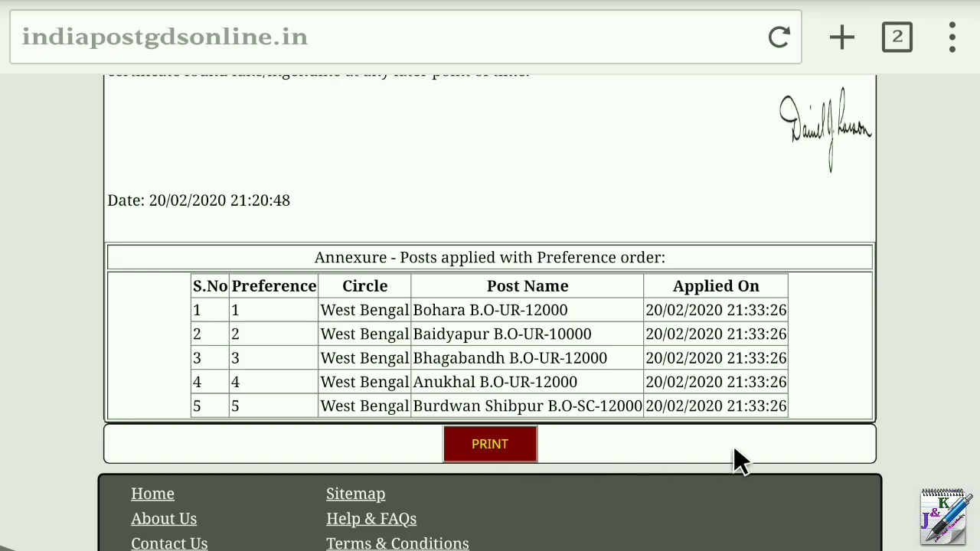
pyautogui.scroll(5, 737, 459)
pyautogui.scroll(15, 737, 459)
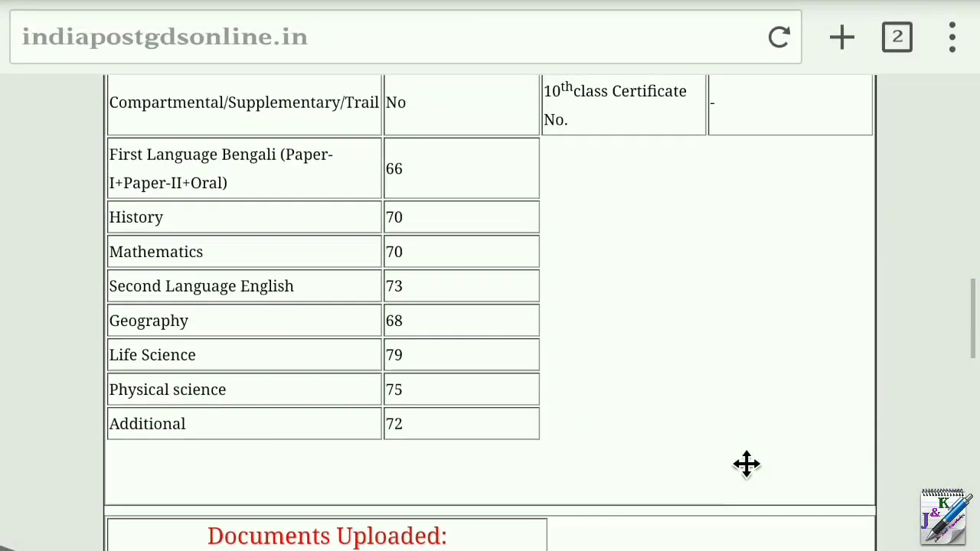
pyautogui.scroll(8, 746, 462)
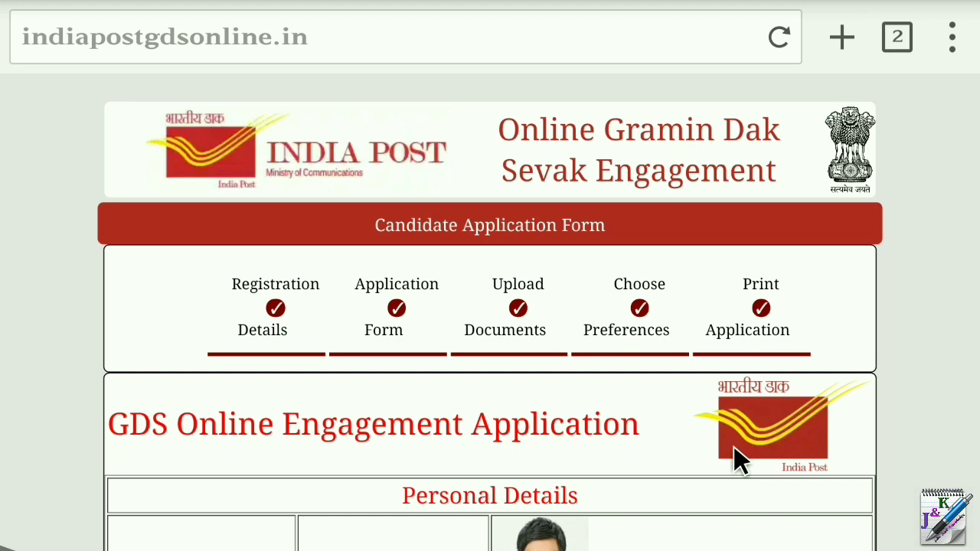
# Step: Return to the GDS home page and open the Stage 3 Apply Online sign-in
pyautogui.click(733, 446)
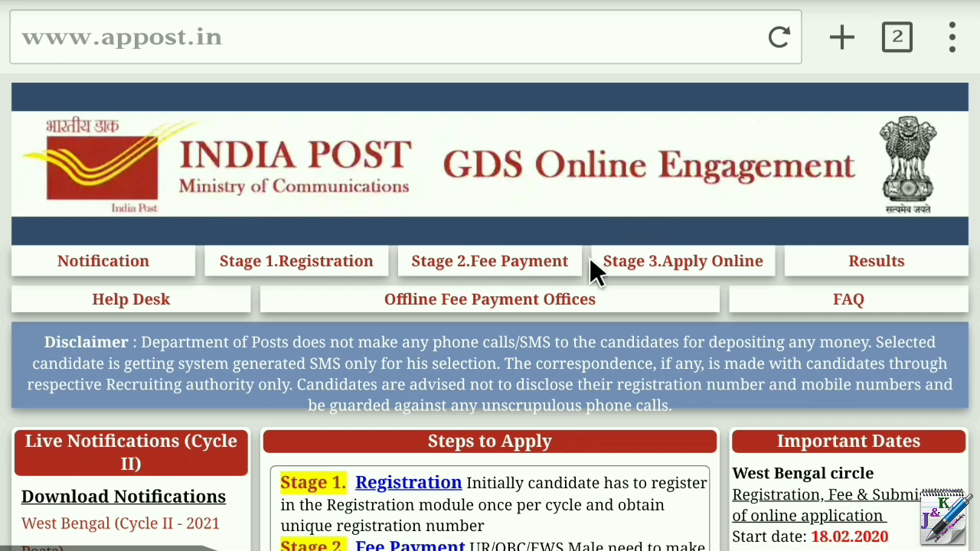
pyautogui.click(655, 260)
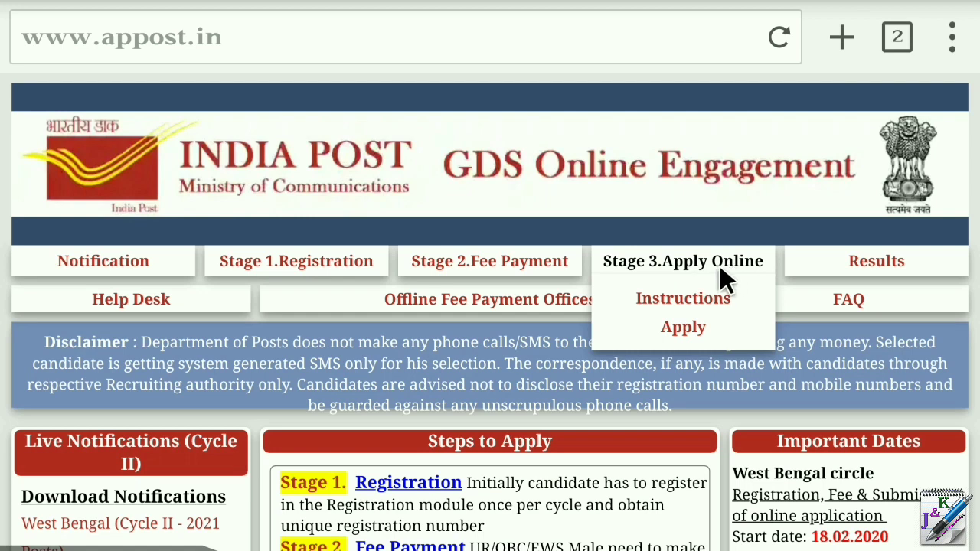
pyautogui.click(679, 334)
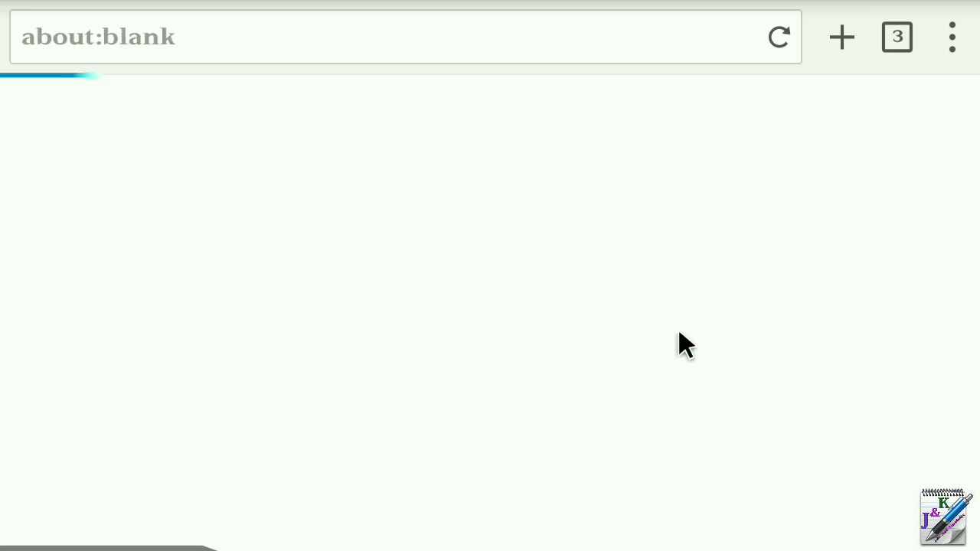
pyautogui.scroll(-3, 684, 343)
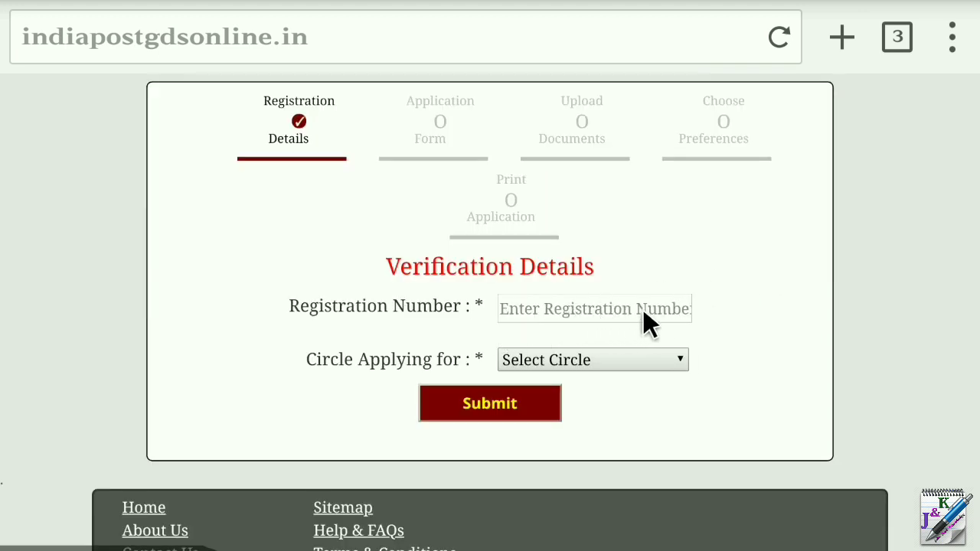
# Step: Sign in with the registration number, West Bengal circle and the candidate's date of birth
pyautogui.click(634, 363)
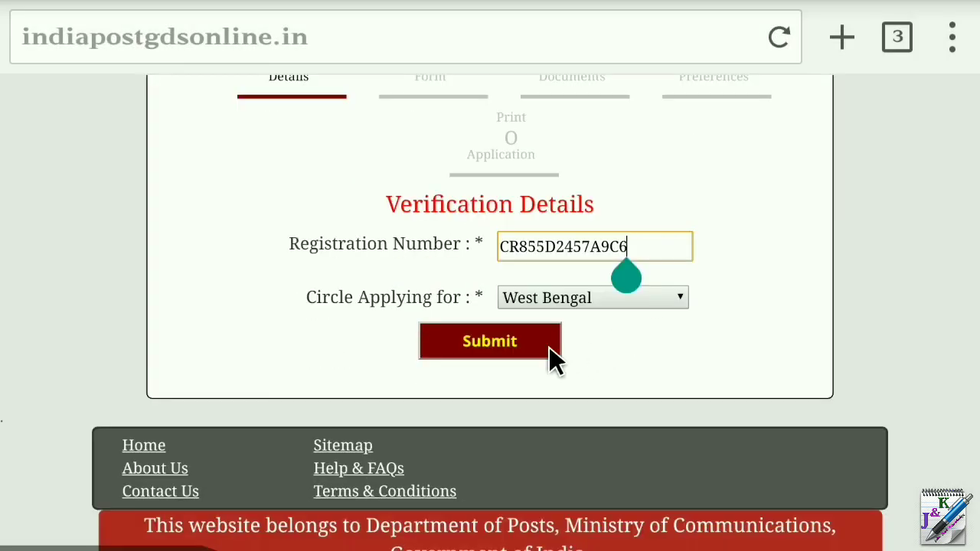
pyautogui.click(509, 352)
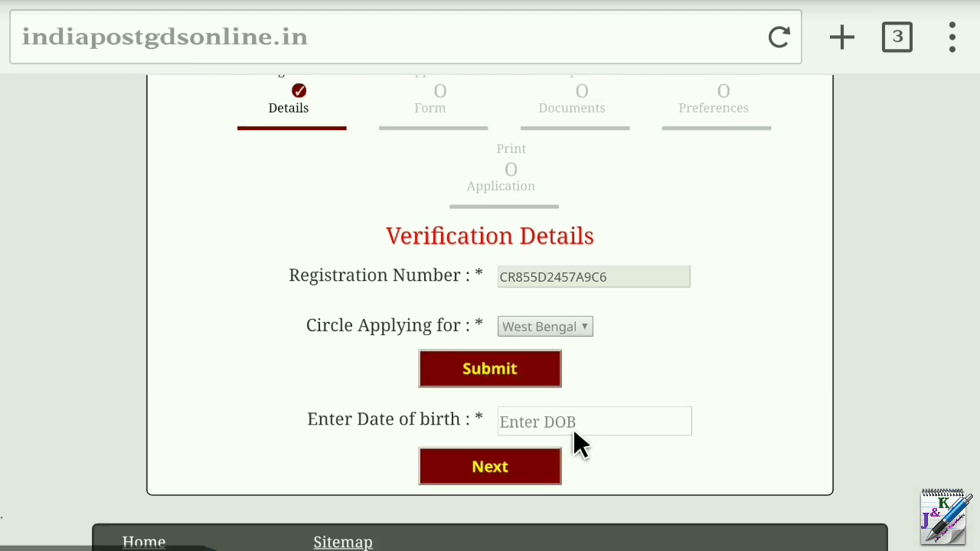
pyautogui.click(617, 430)
pyautogui.write('01/01/1987')
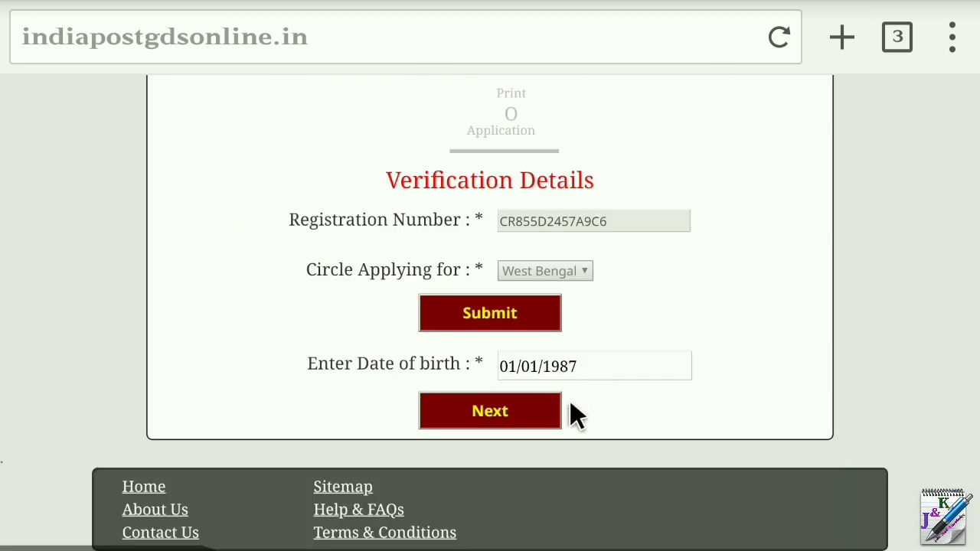
pyautogui.click(504, 417)
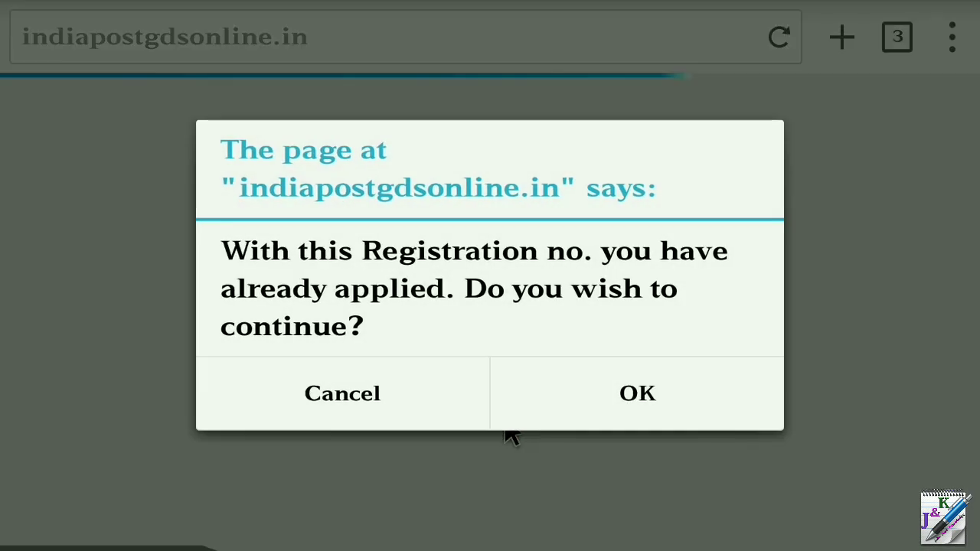
pyautogui.click(506, 420)
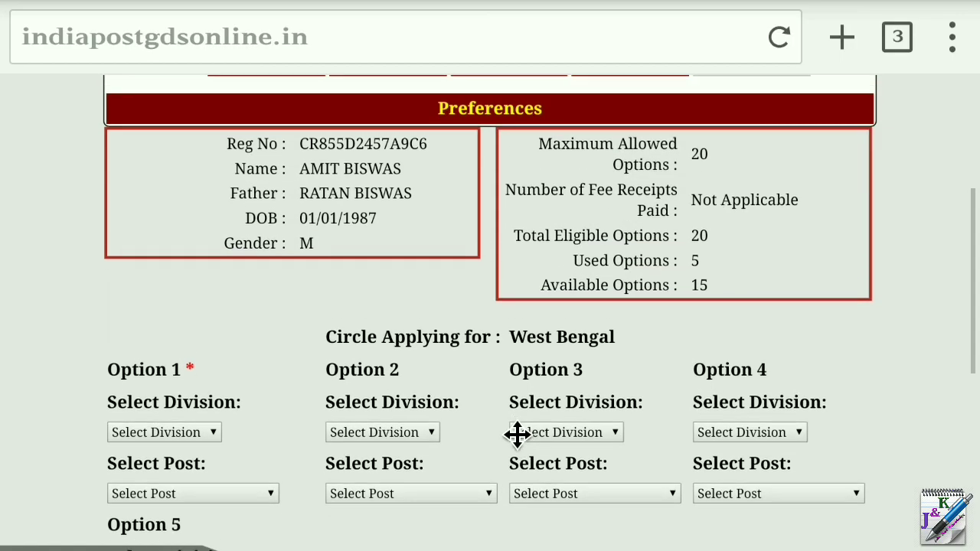
pyautogui.scroll(1, 805, 243)
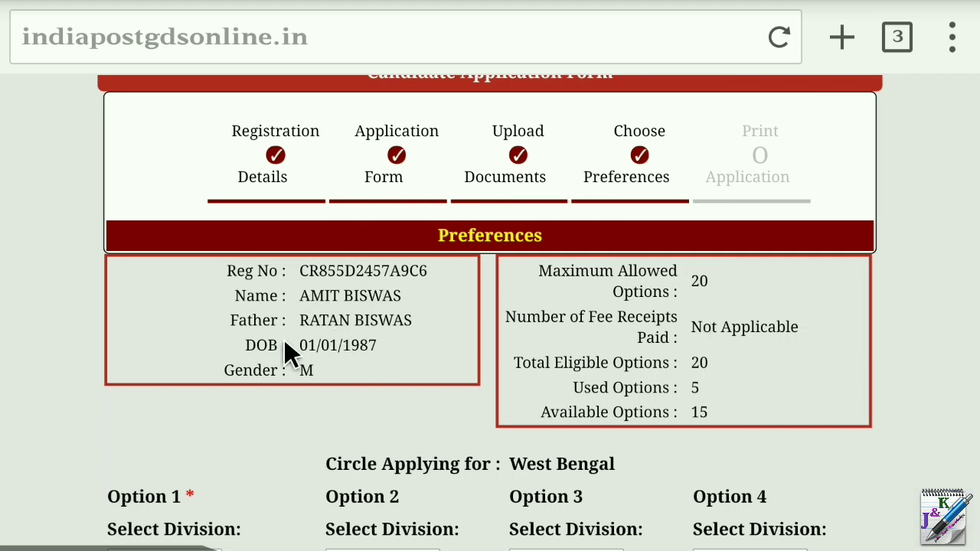
pyautogui.scroll(-3, 294, 354)
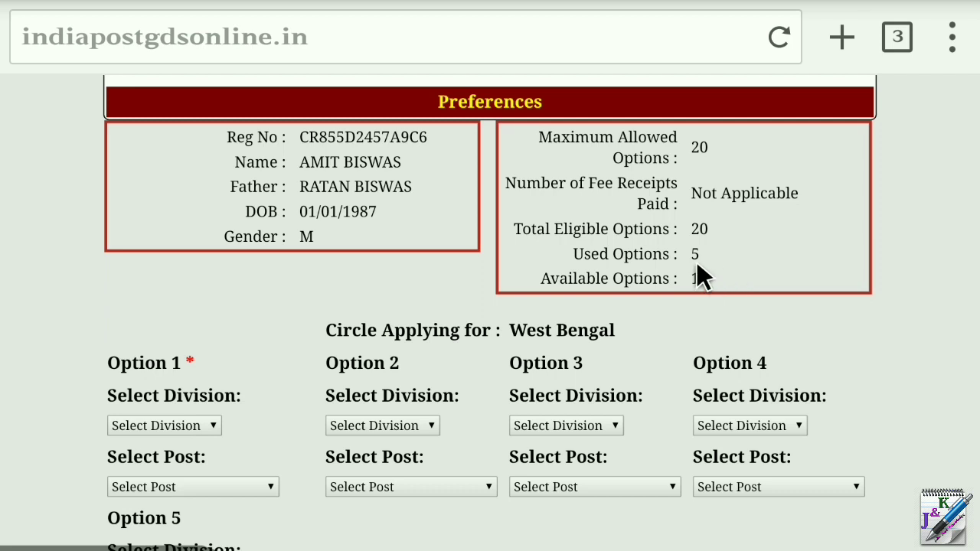
pyautogui.scroll(-4, 732, 281)
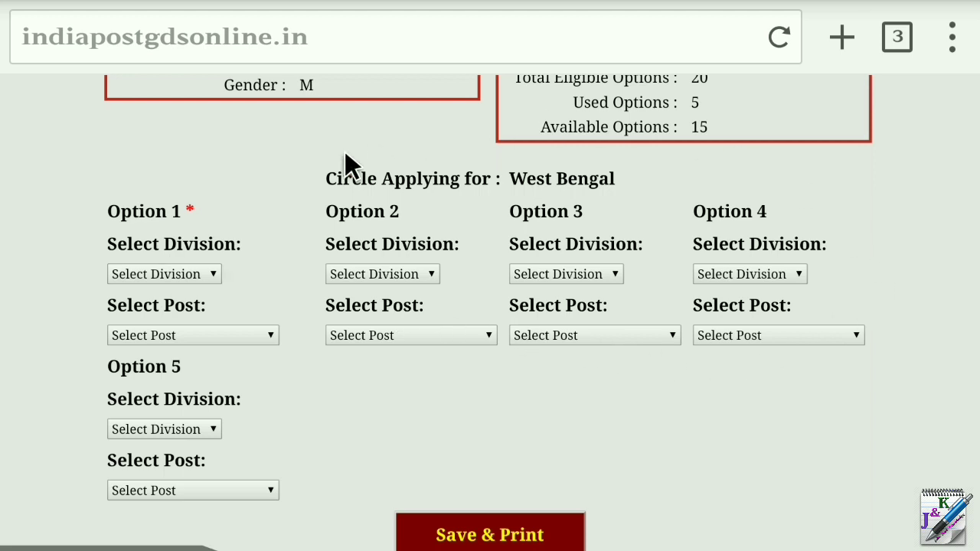
pyautogui.scroll(-2, 167, 340)
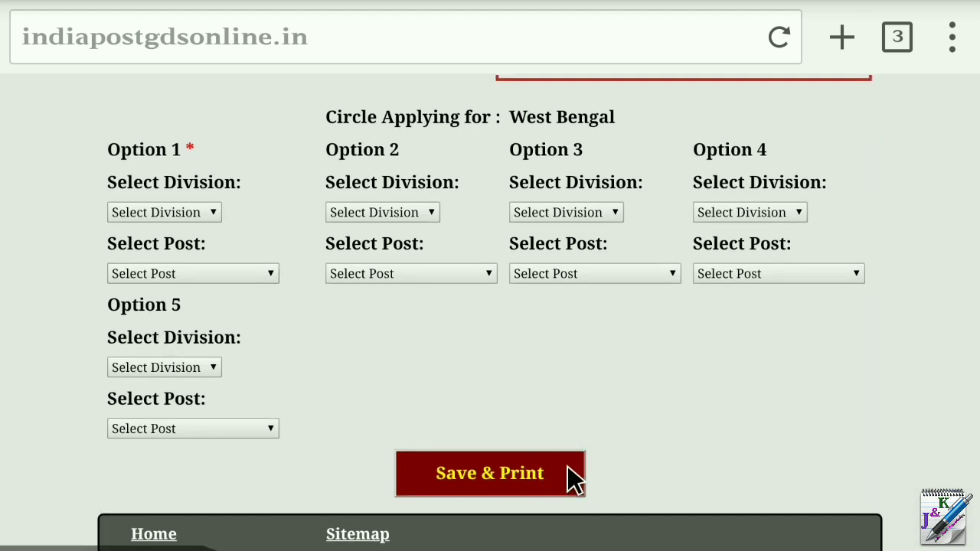
pyautogui.scroll(5, 770, 284)
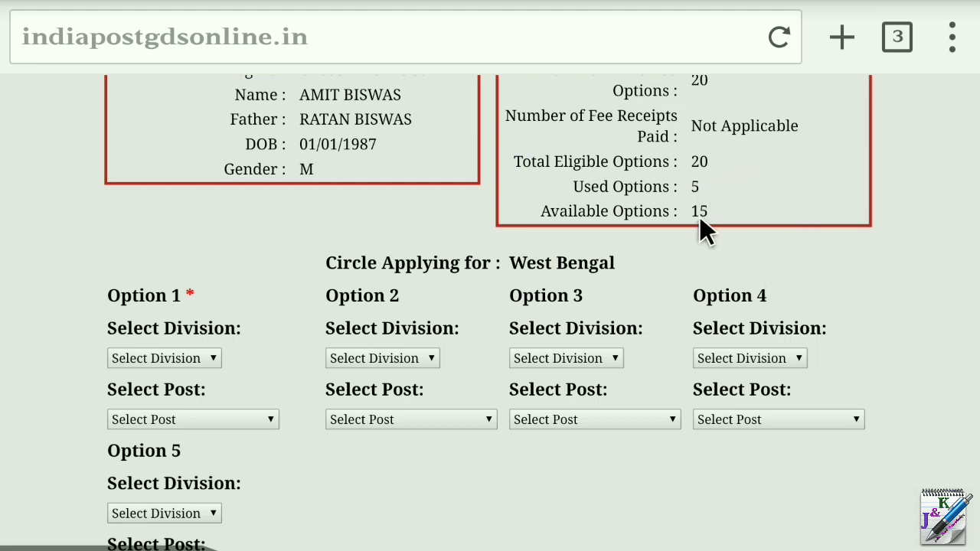
pyautogui.scroll(5, 702, 218)
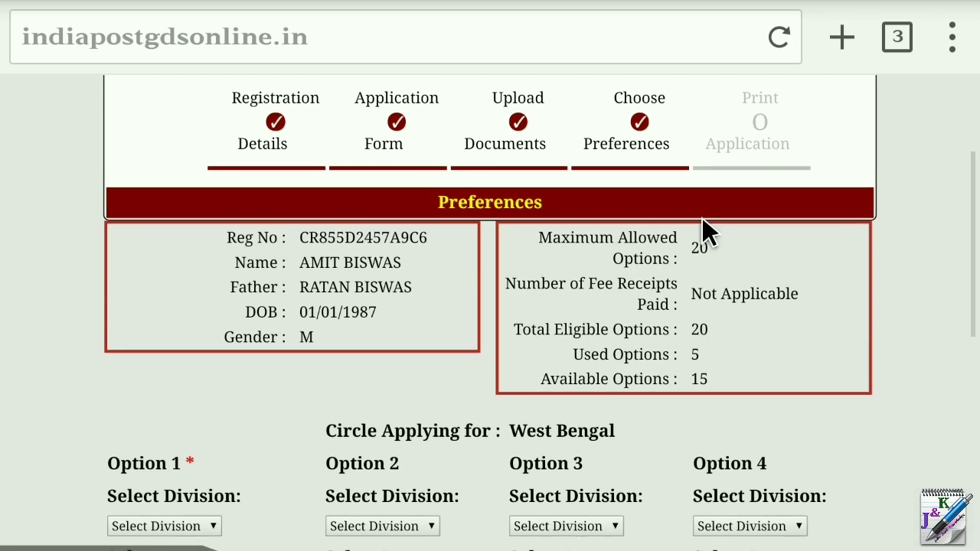